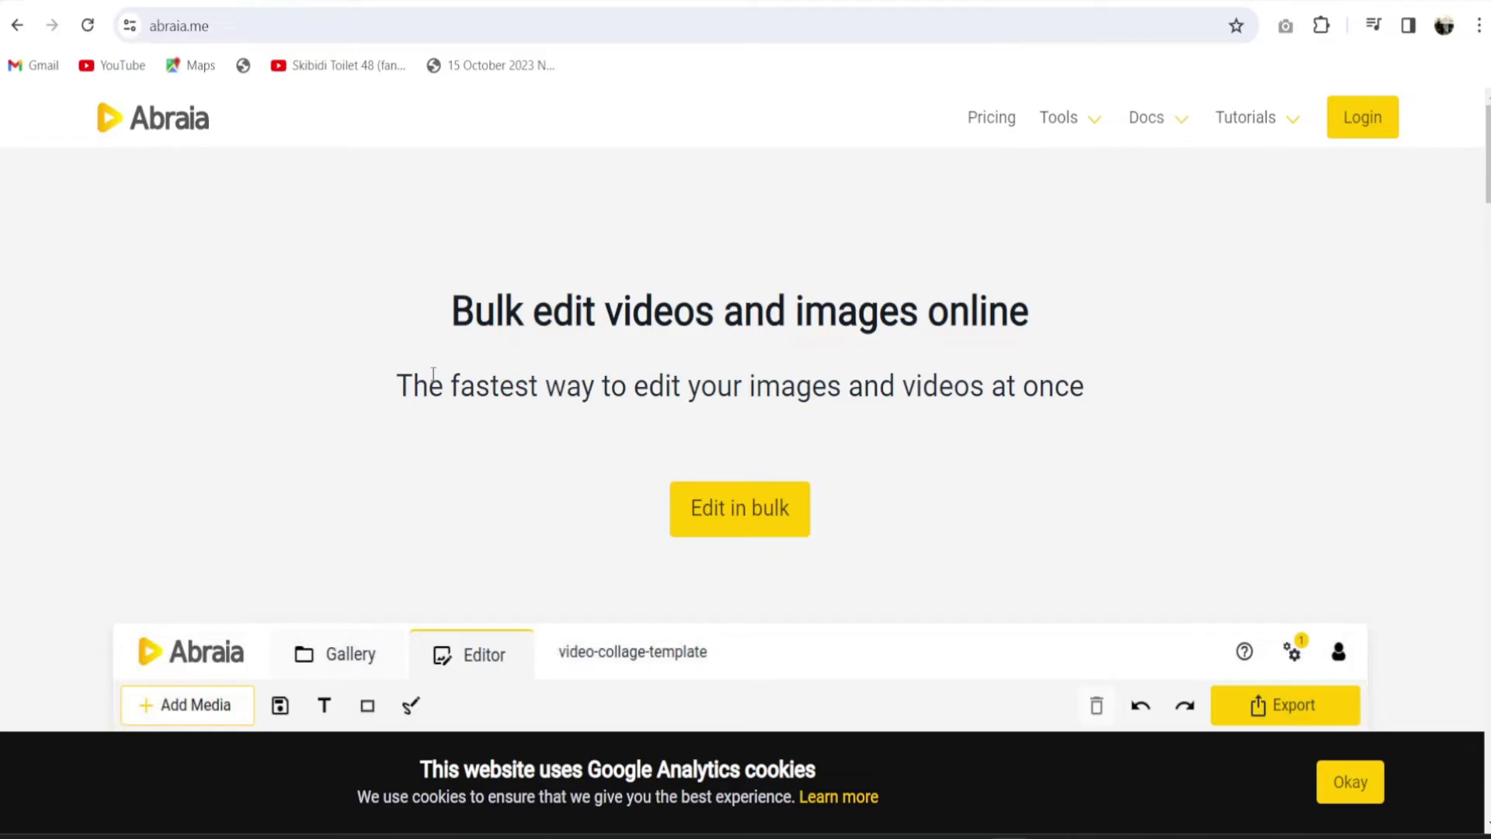
scroll(1046, 473, "down", 2)
scroll(1047, 473, "down", 1)
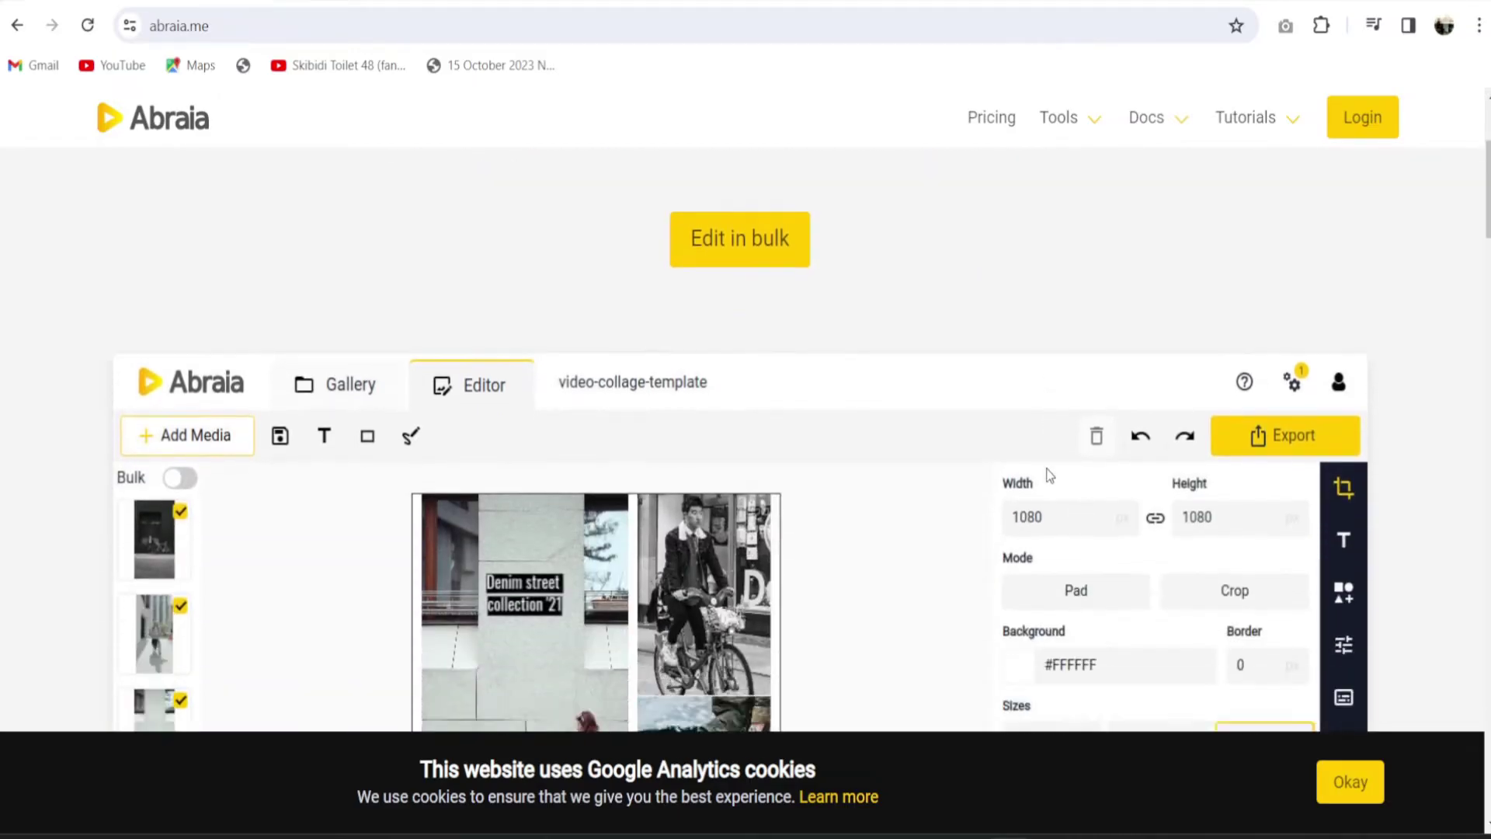
scroll(1046, 473, "down", 2)
scroll(1046, 473, "down", 4)
scroll(1046, 473, "down", 3)
scroll(1046, 473, "down", 2)
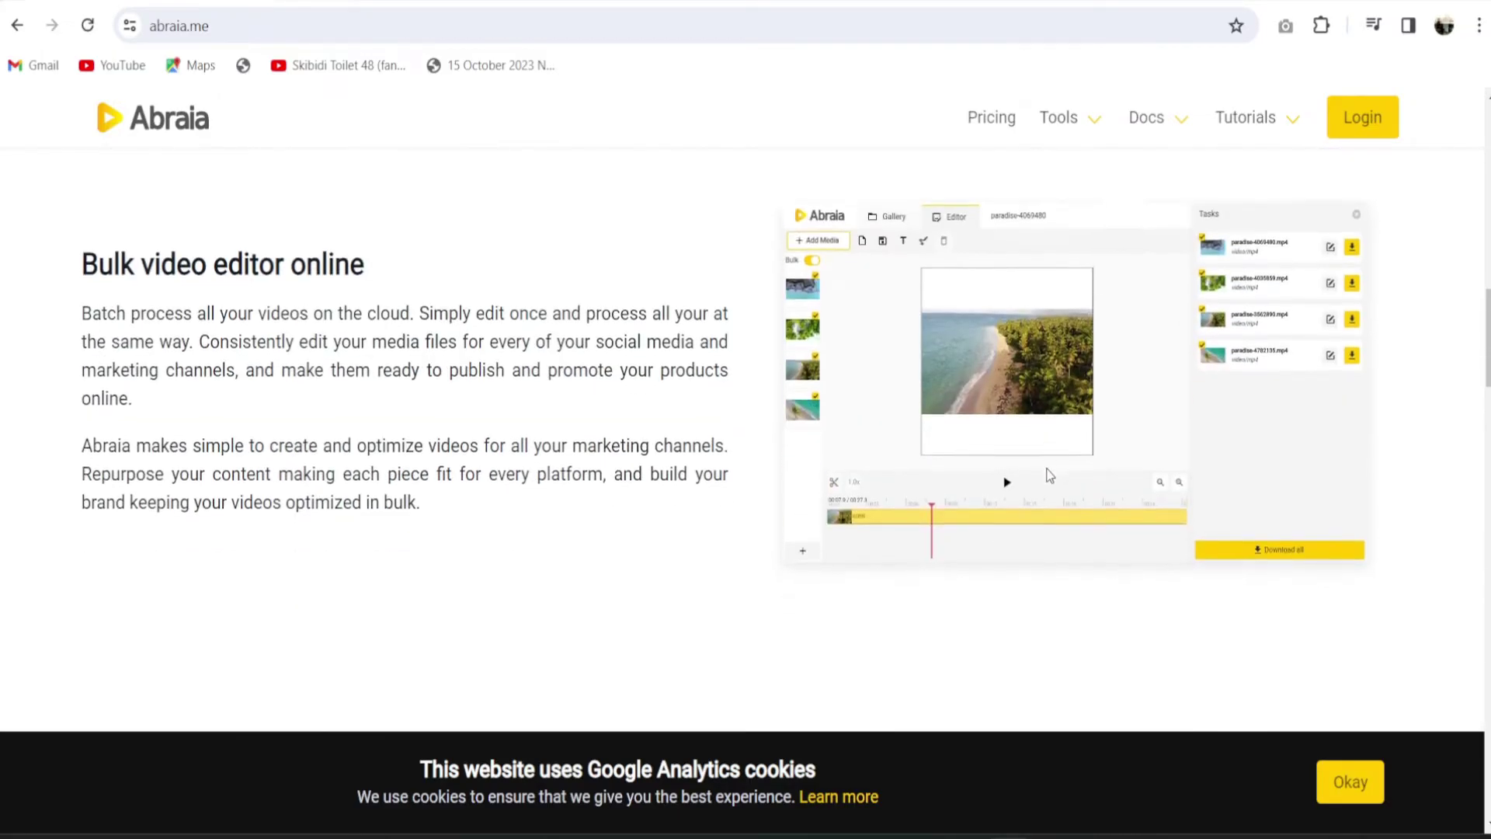
scroll(1047, 473, "down", 2)
scroll(1047, 474, "down", 2)
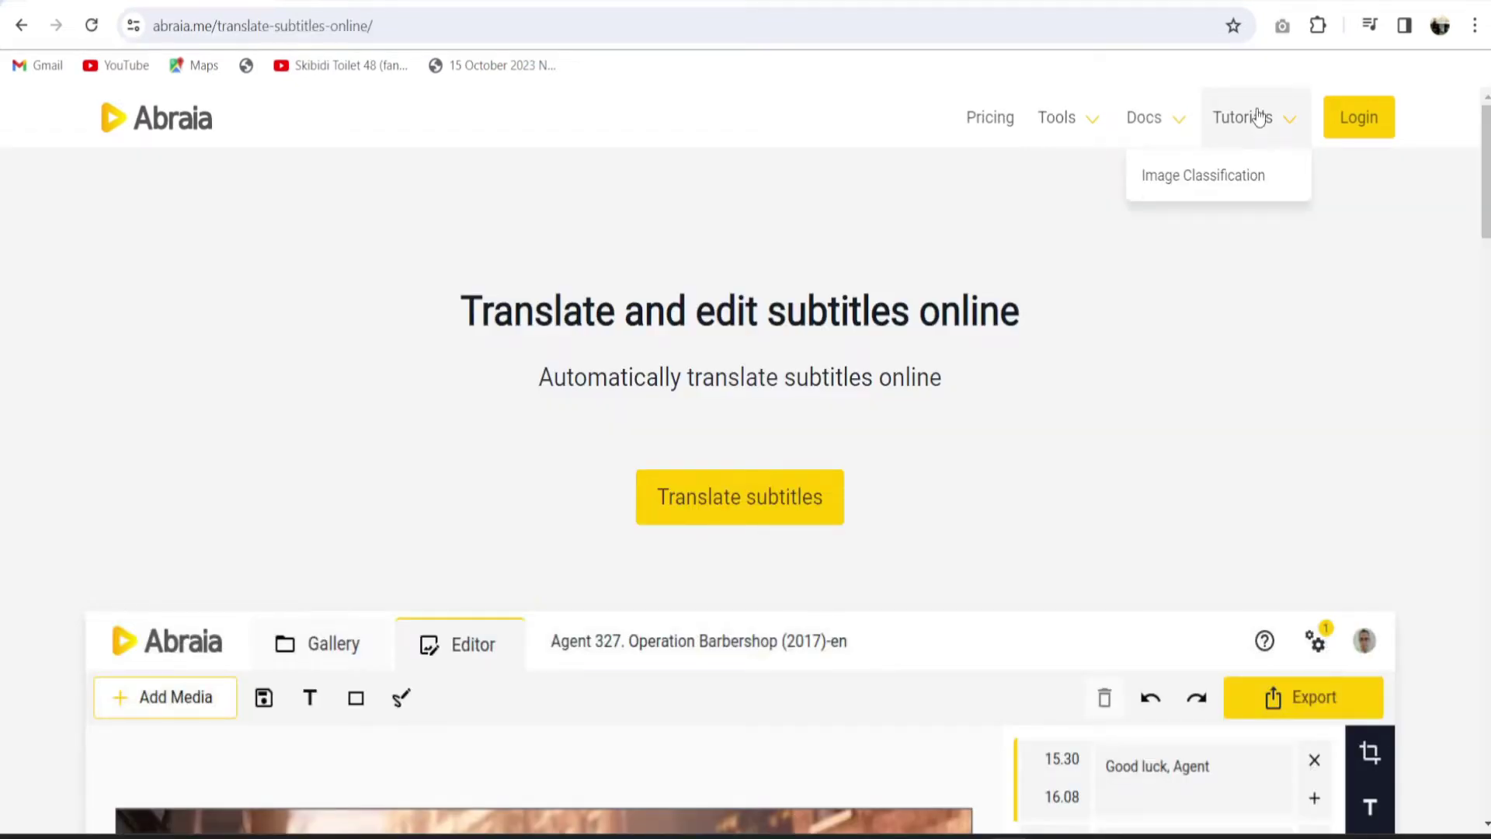
mouse_move(1060, 118)
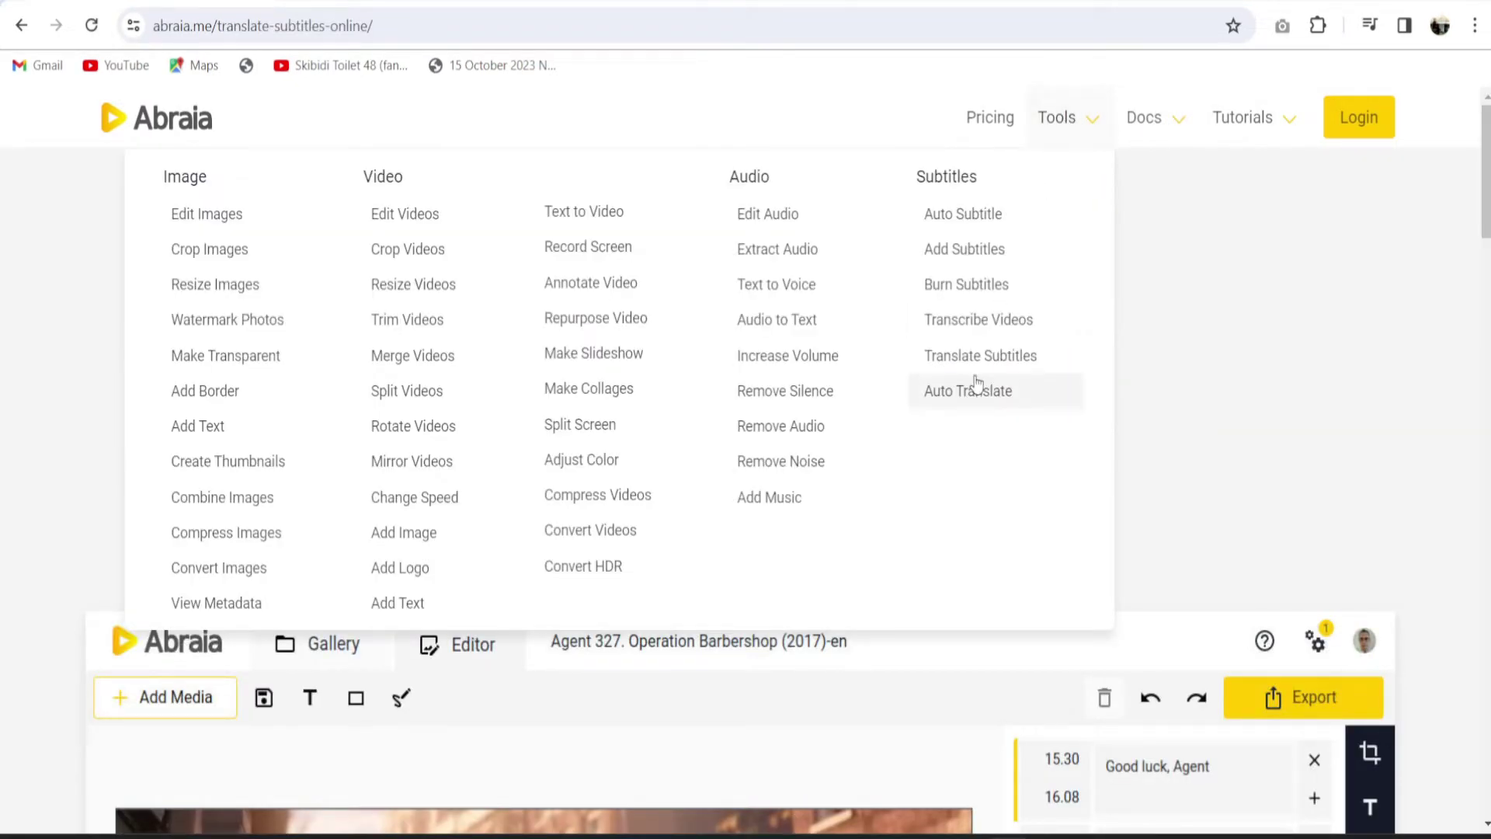
Open Abraia's Transcribe Videos tool and start Auto transcribe
left_click(978, 319)
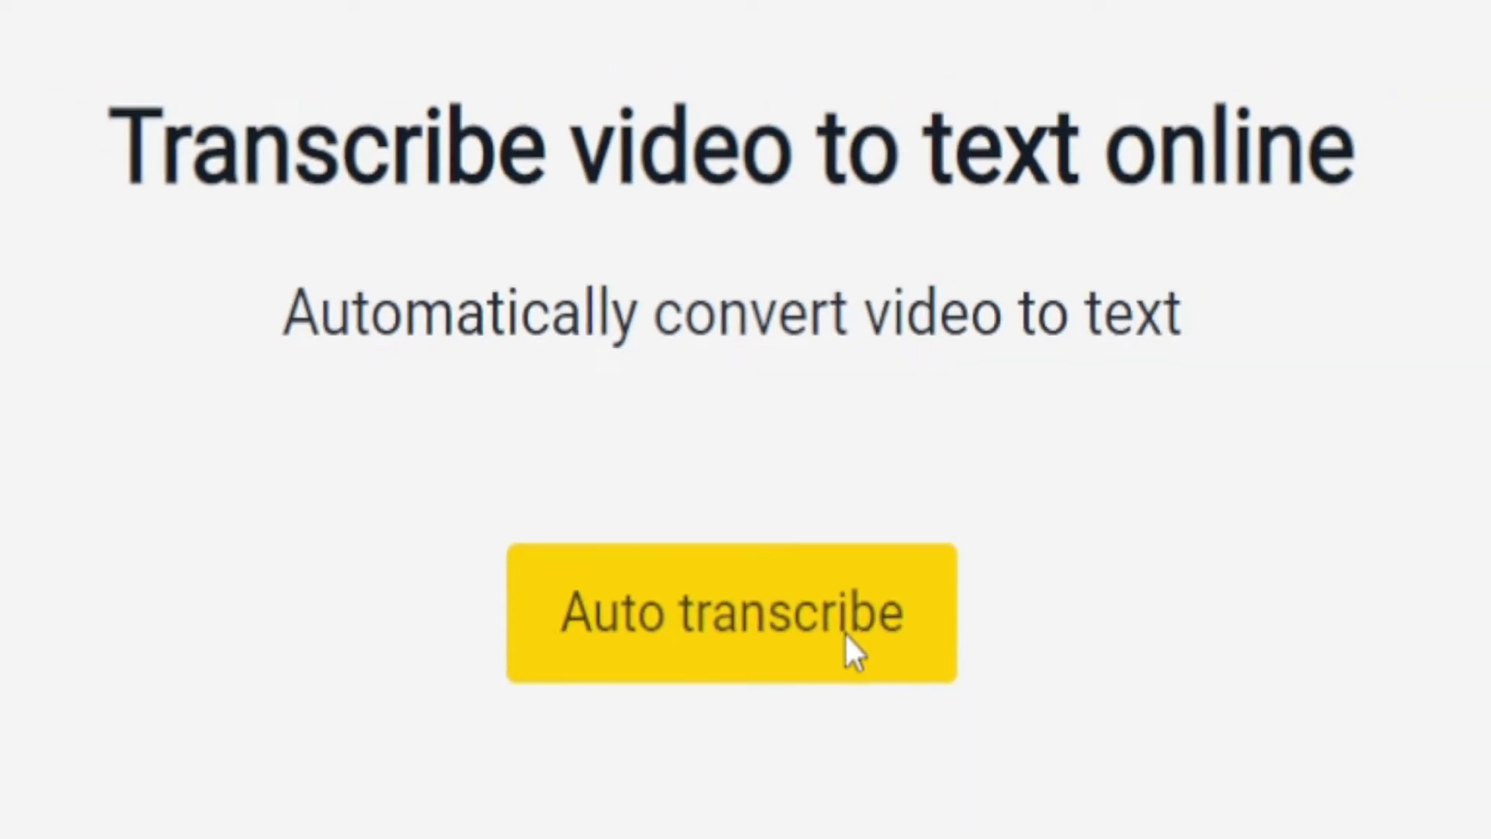
left_click(846, 634)
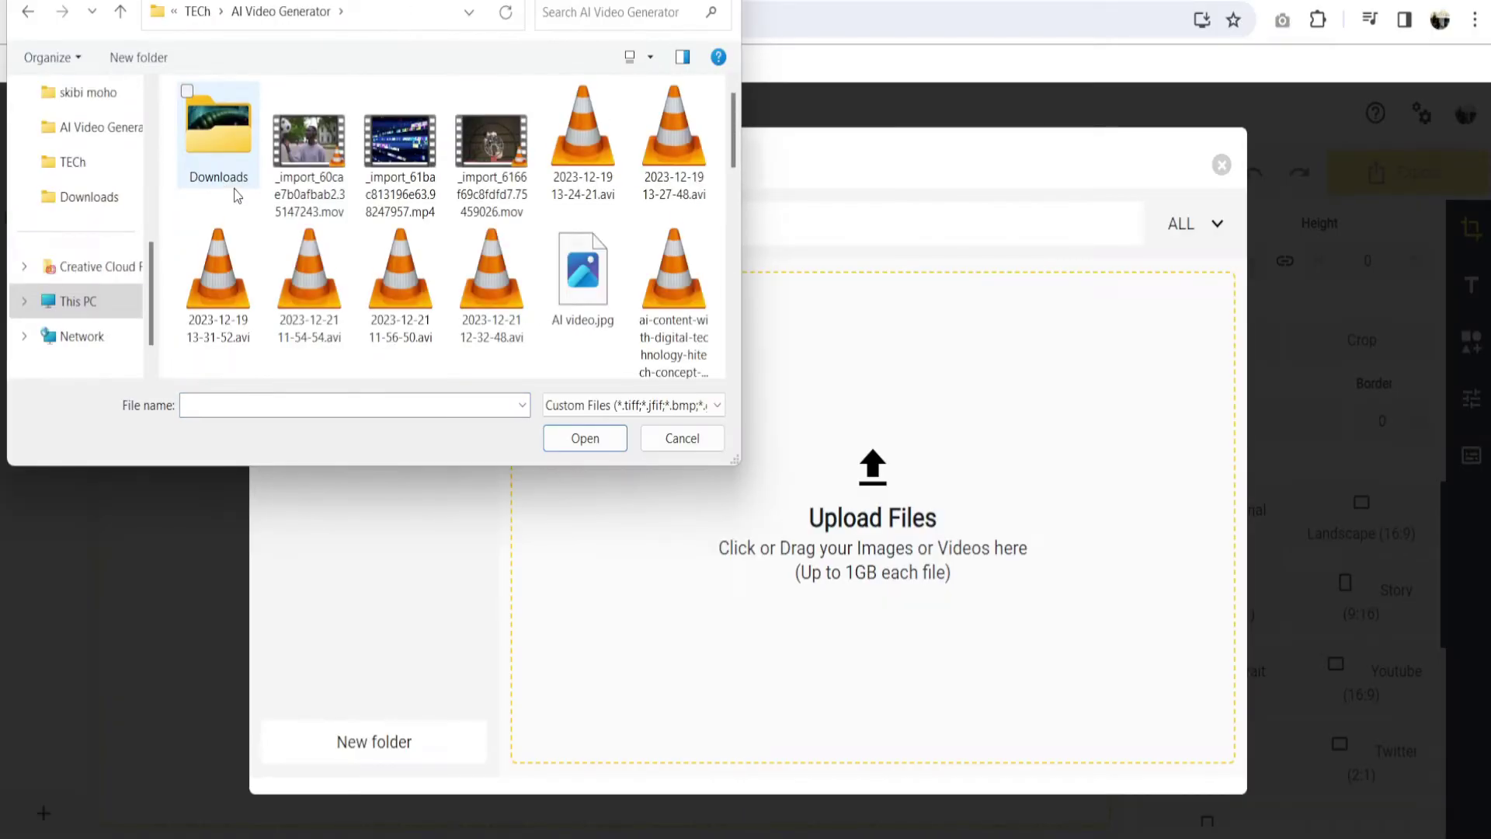
scroll(381, 199, "down", 3)
Upload football.mp4 and generate automatic subtitles from the subtitles panel
left_click(674, 122)
left_click(588, 439)
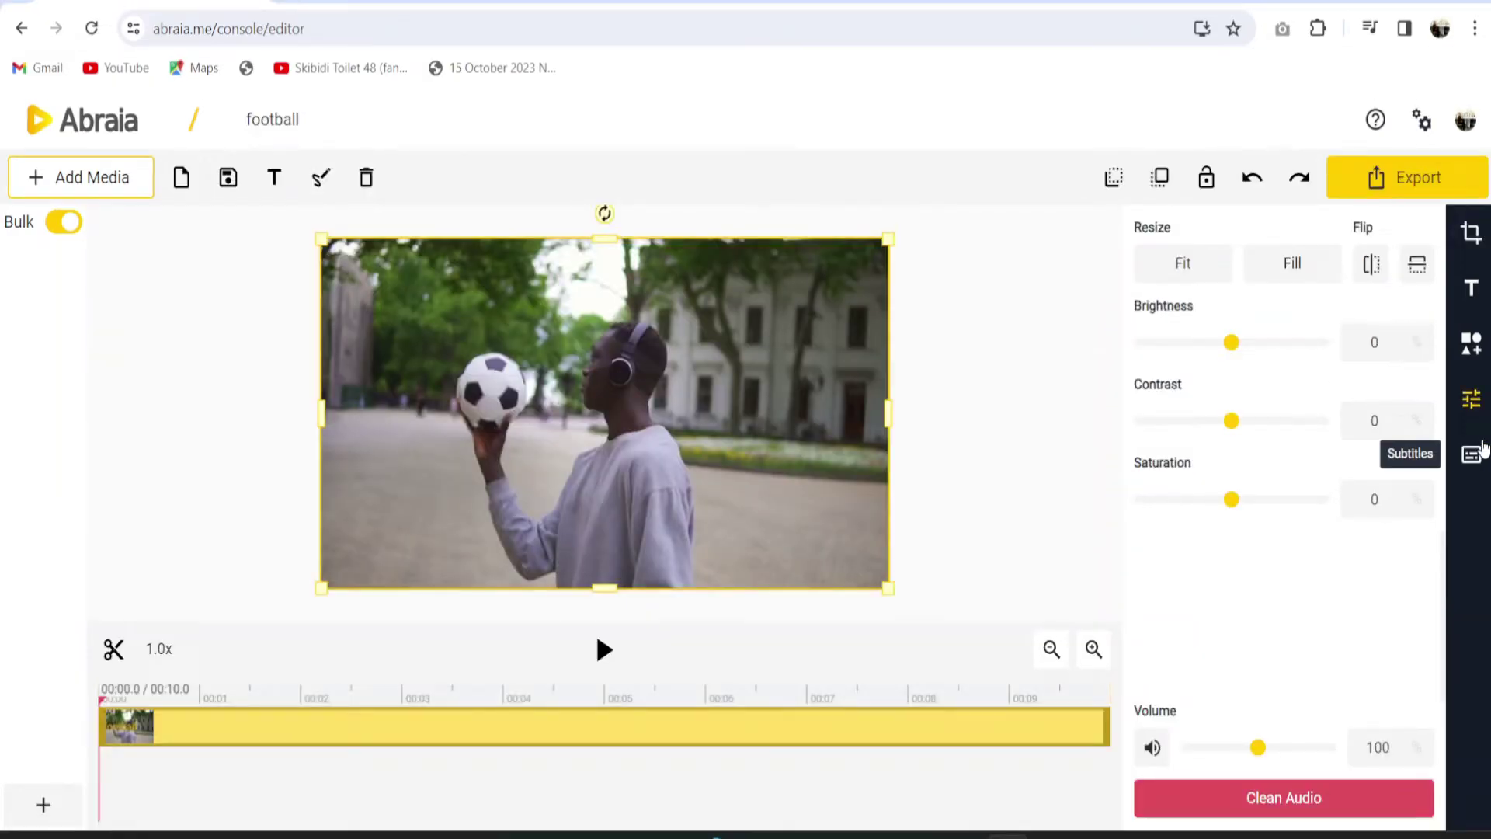
left_click(1472, 453)
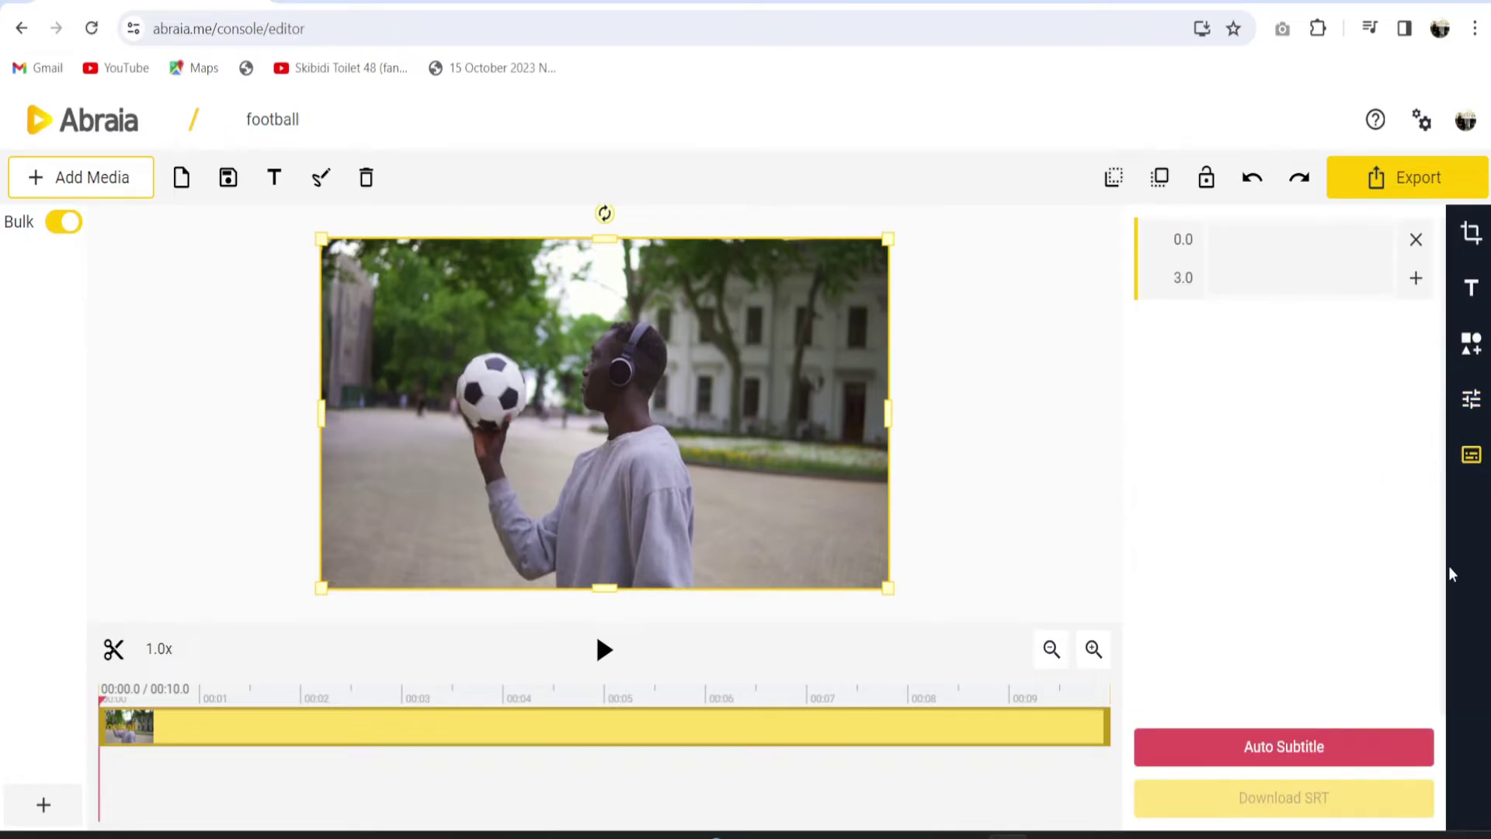
left_click(1304, 757)
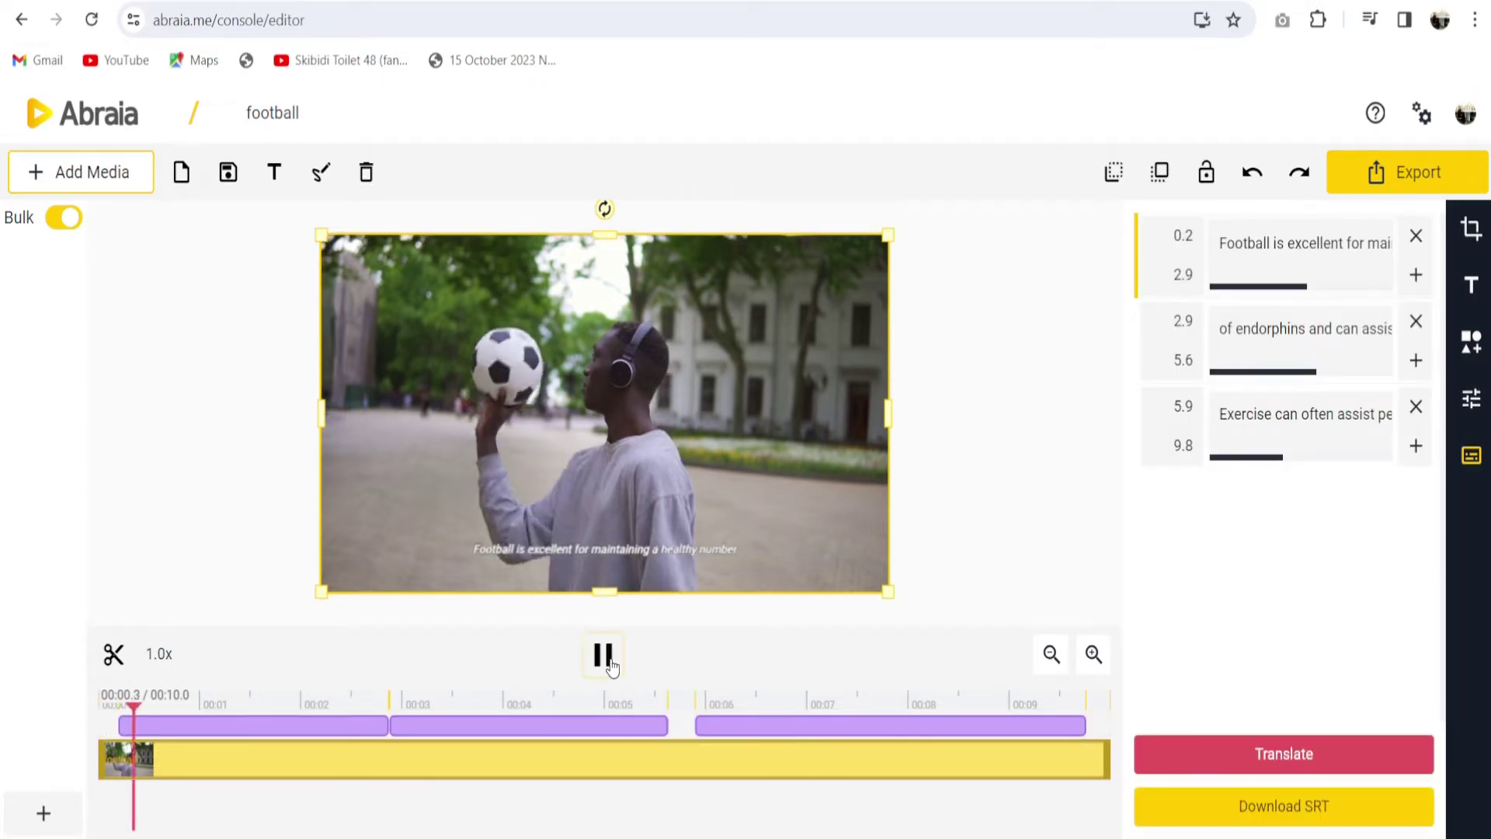
Preview the subtitles, then select the caption and pick a new font from the Font list
left_click(604, 659)
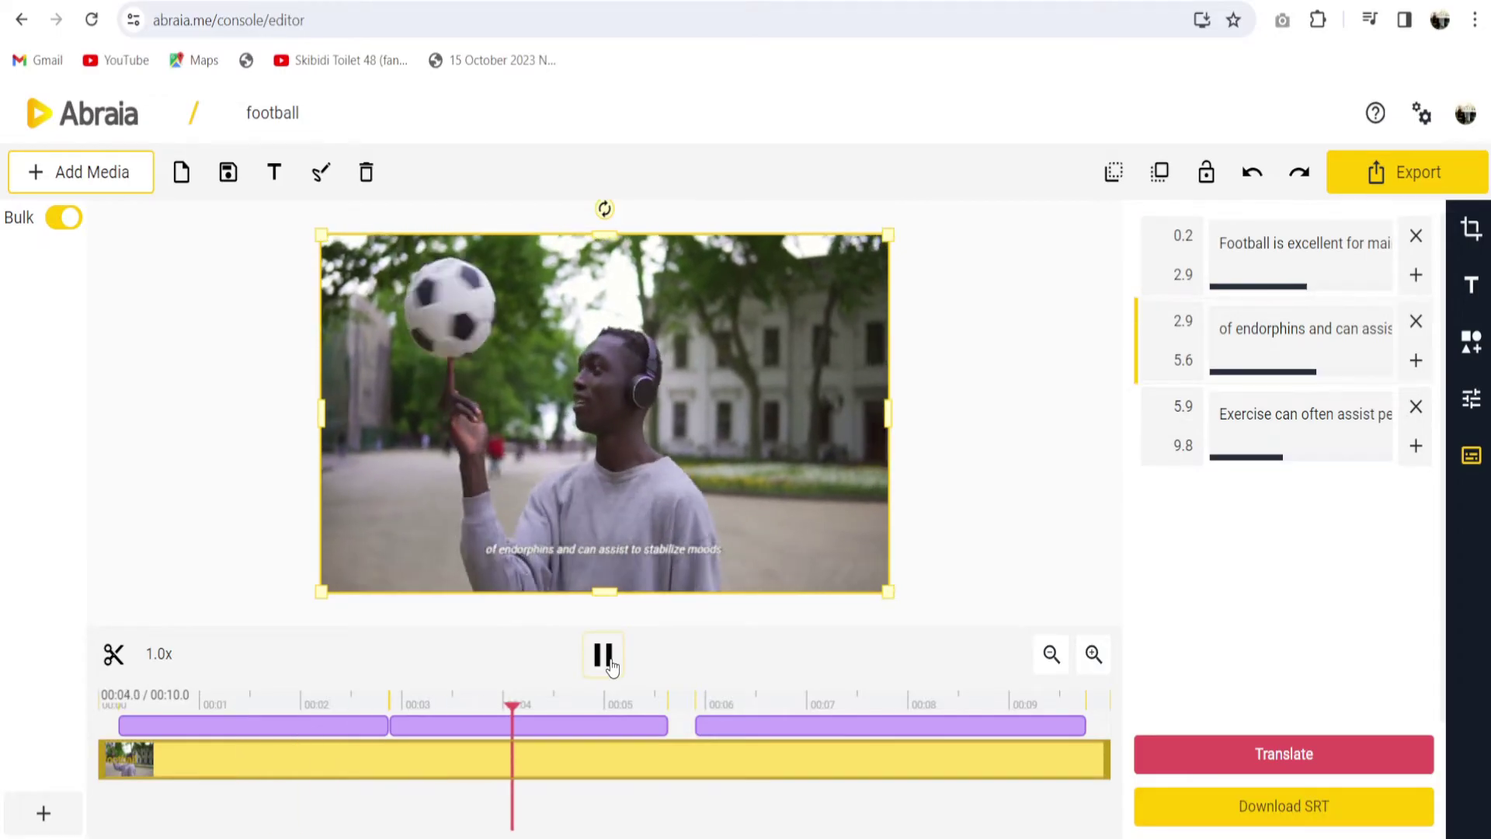
left_click(603, 658)
left_click(1470, 279)
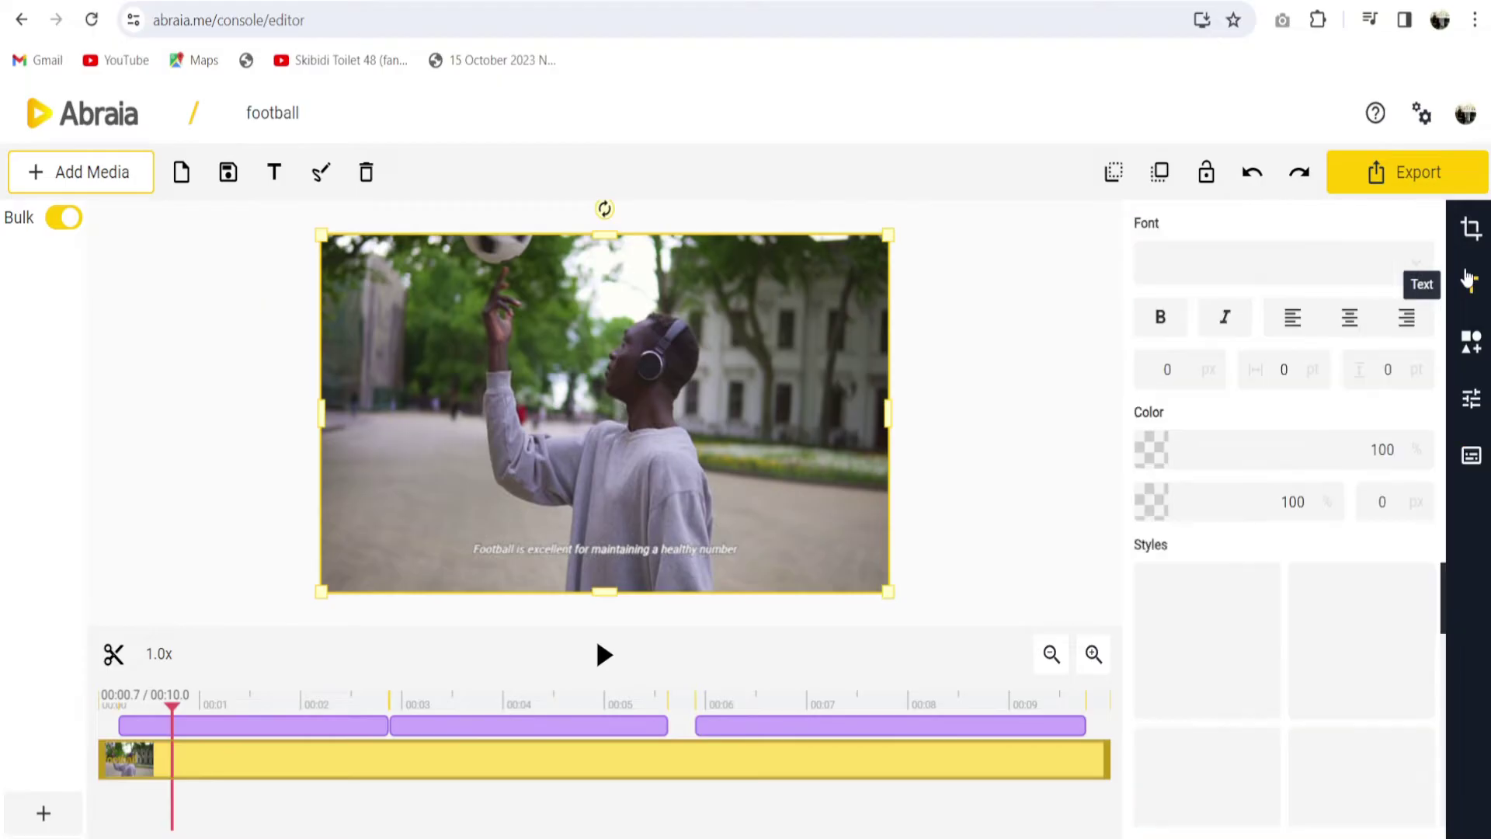
left_click(1288, 257)
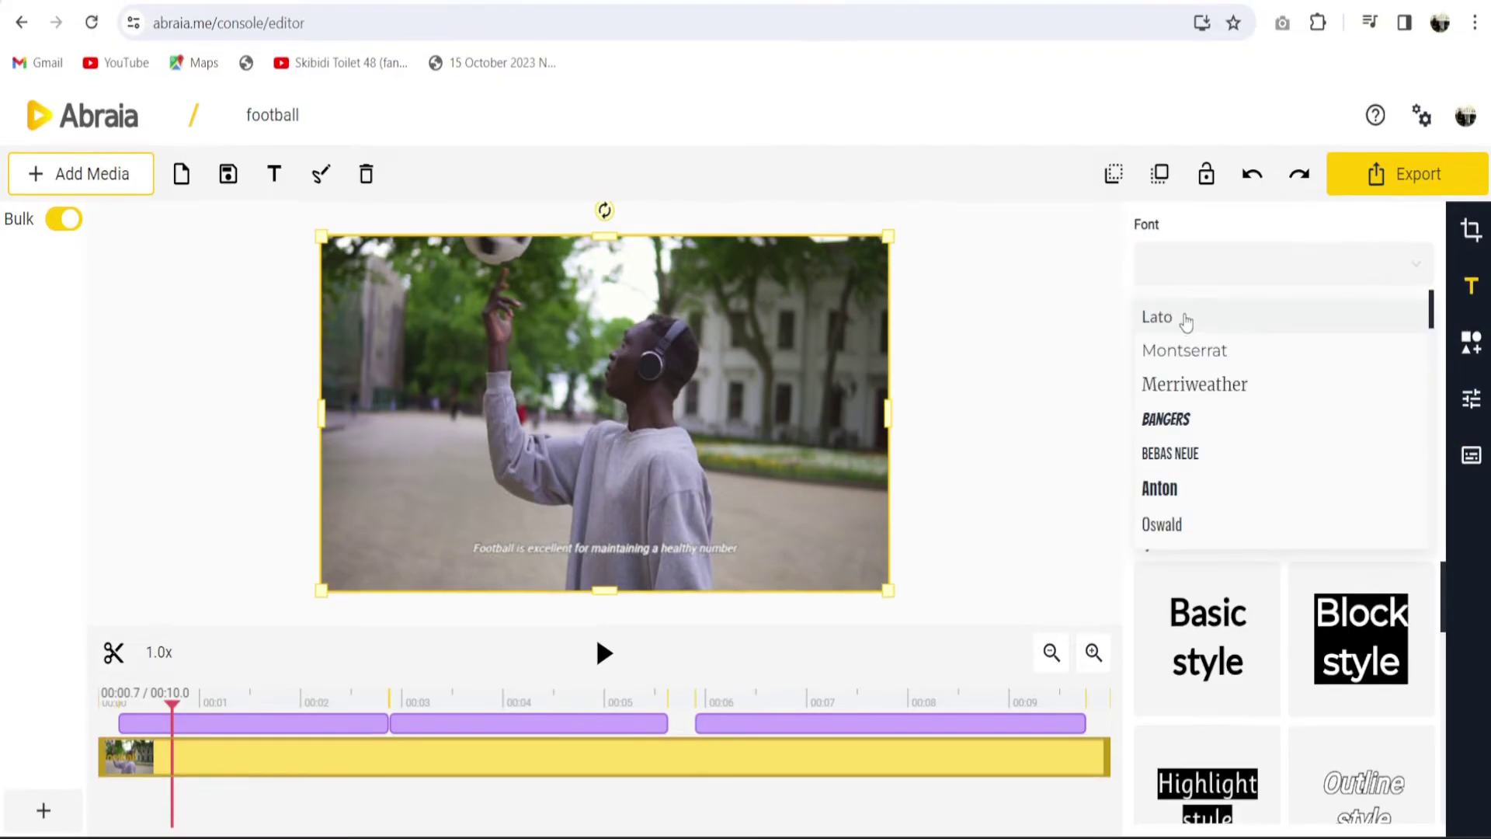
left_click(1171, 446)
left_click(681, 543)
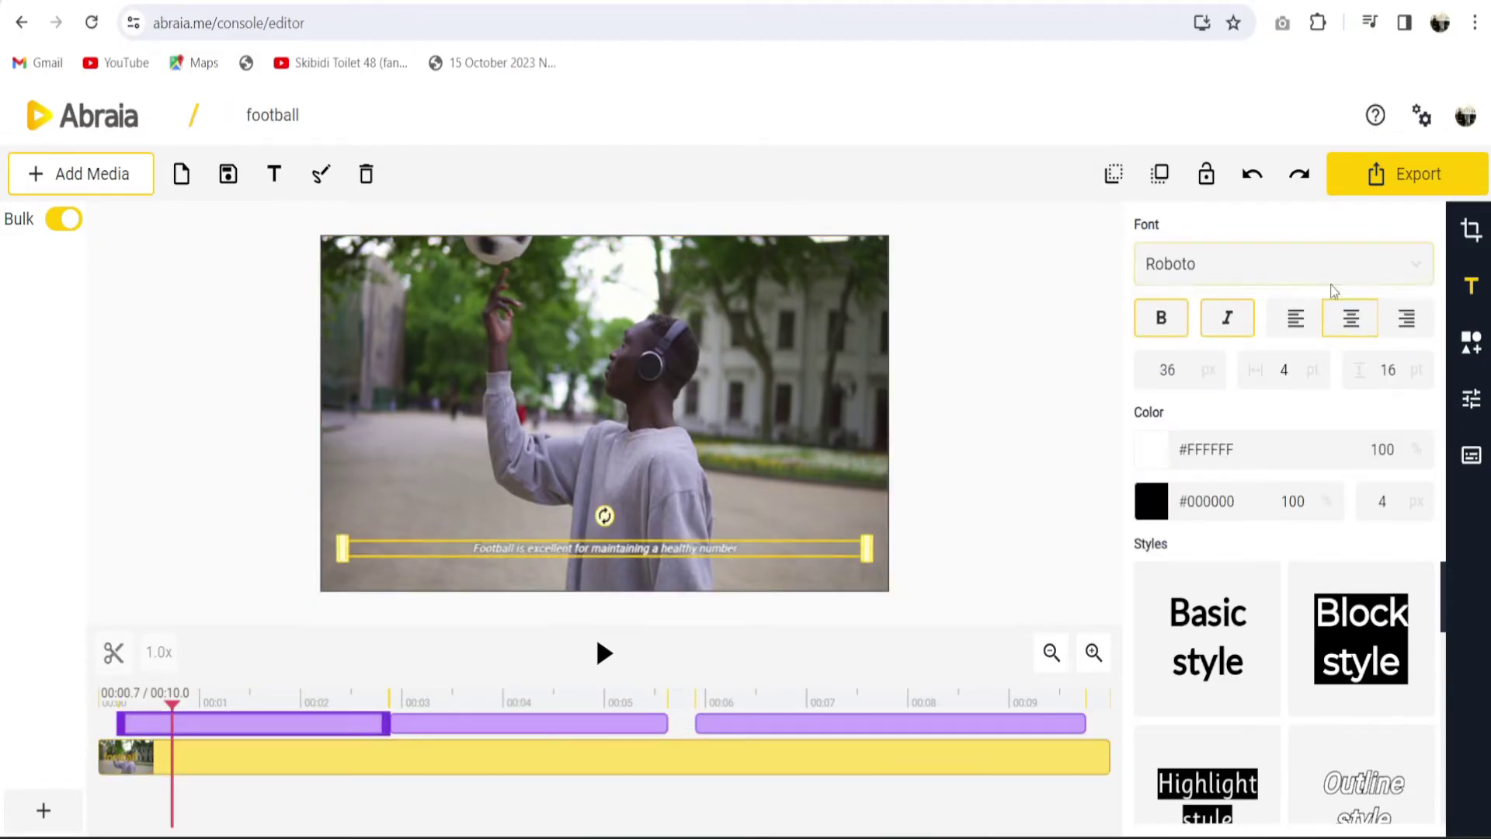
left_click(1281, 266)
left_click(1206, 454)
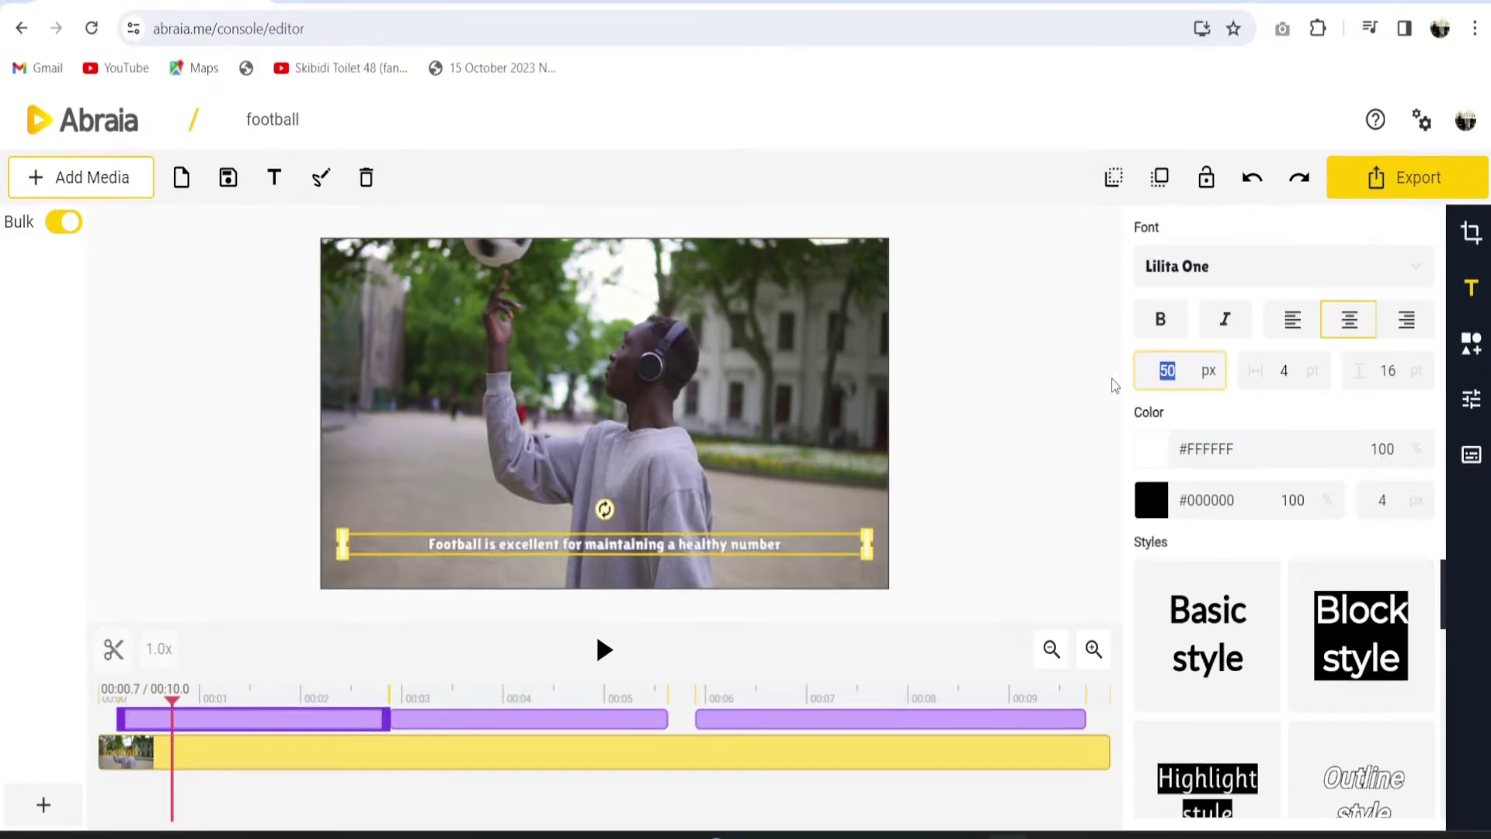
type("60")
Set the caption outline colour to white
left_click(1151, 500)
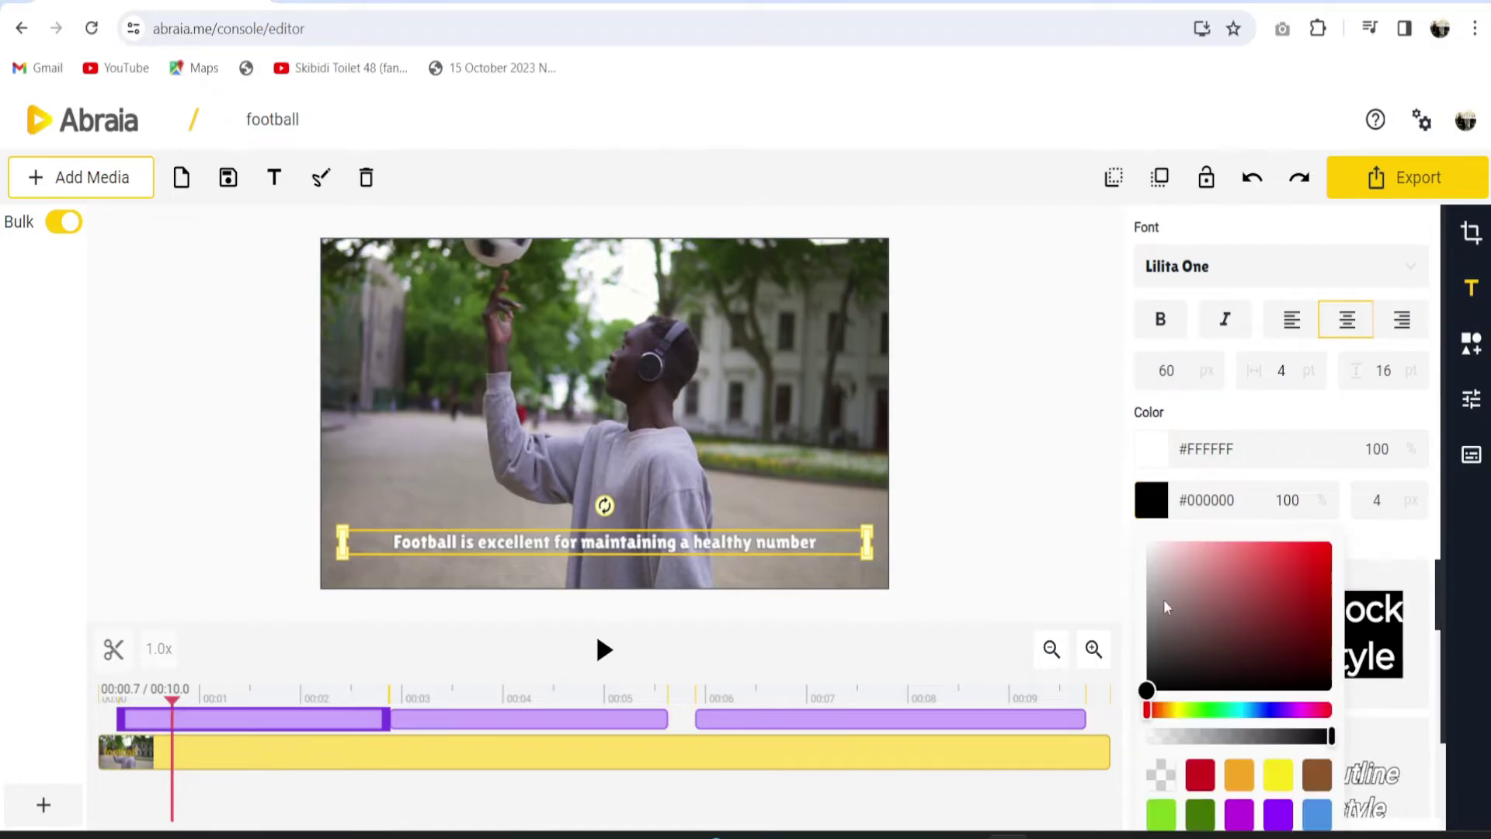
left_click(1331, 544)
left_click_drag(1148, 678, 1153, 542)
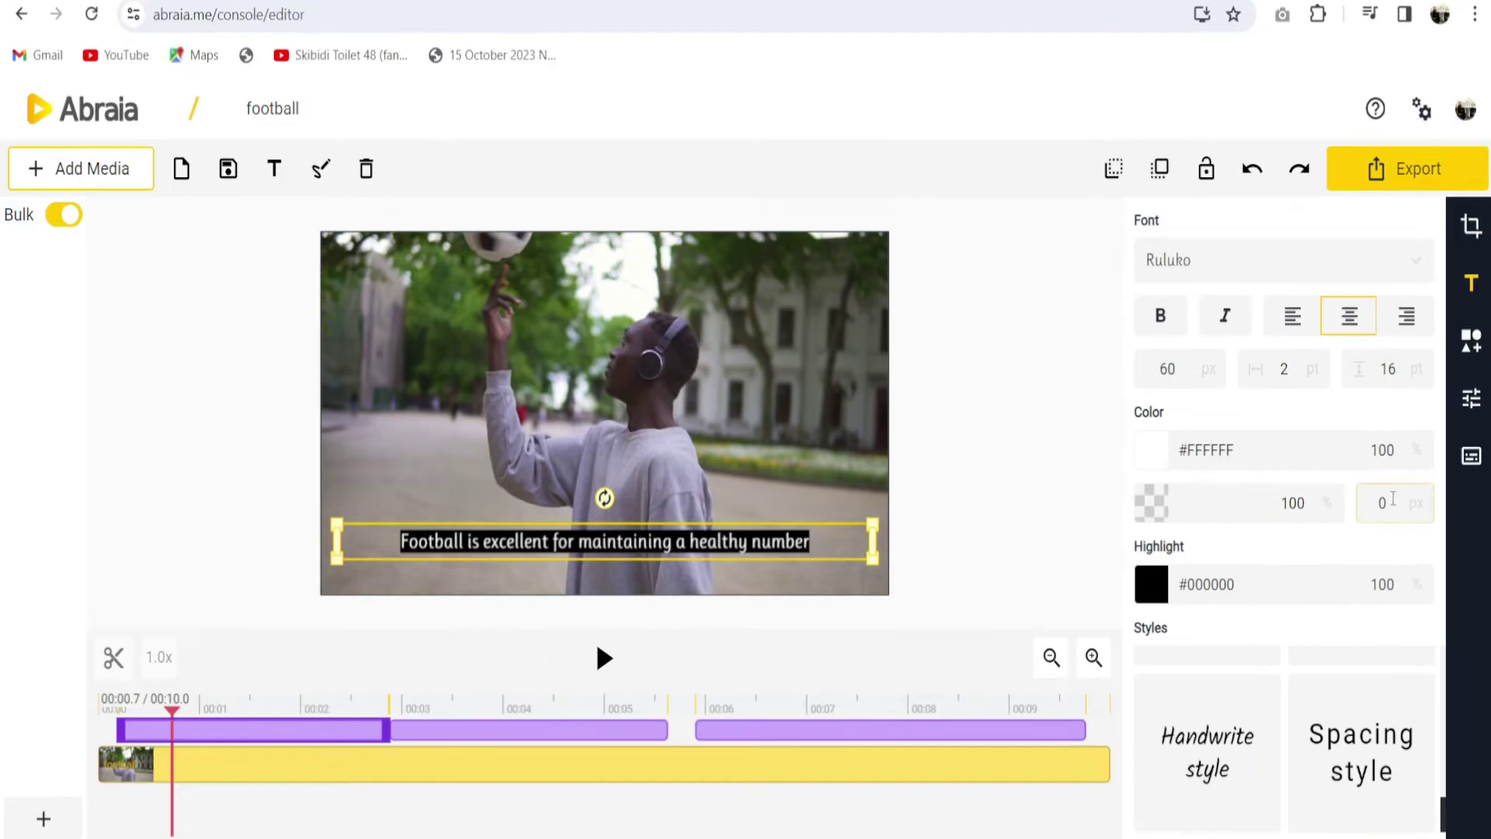
Browse the property panels and bring up the Adjust settings
left_click(1471, 344)
left_click(1472, 226)
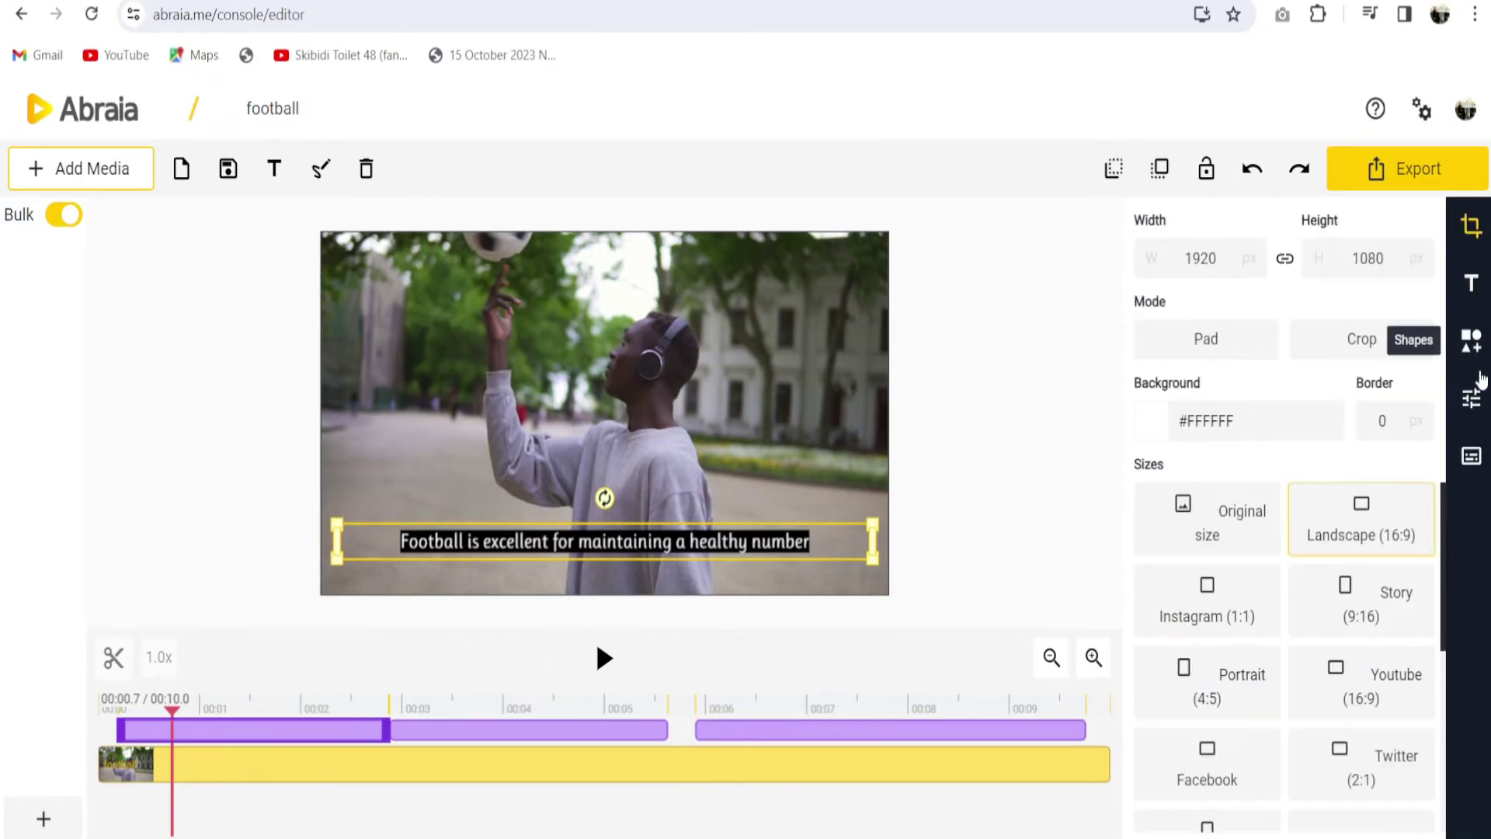
left_click(1472, 398)
left_click(1472, 398)
left_click_drag(1330, 341, 1299, 350)
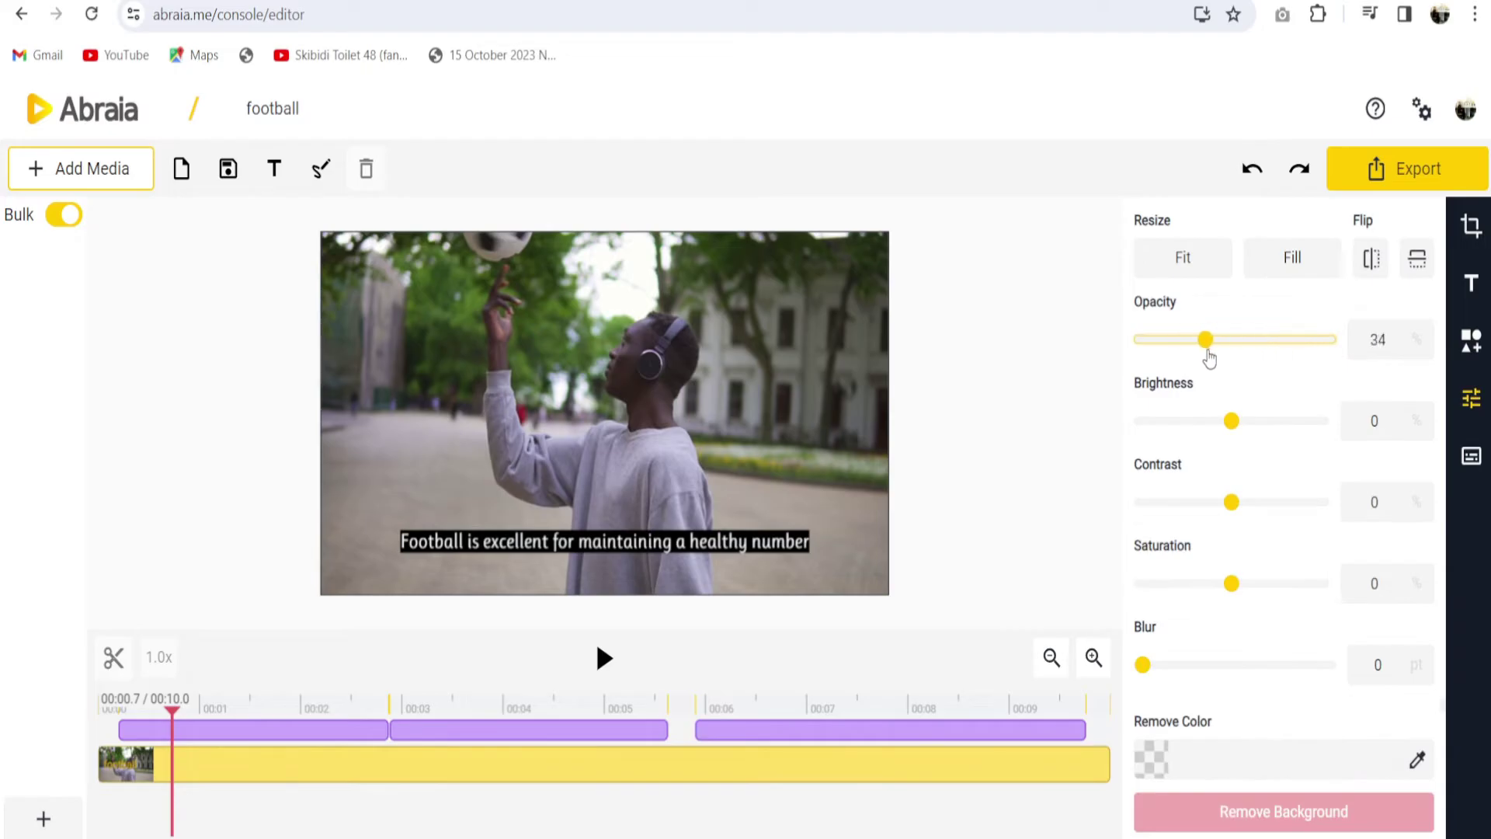
Set the football clip's brightness to 5, contrast to 39 and saturation to 26
left_click(997, 764)
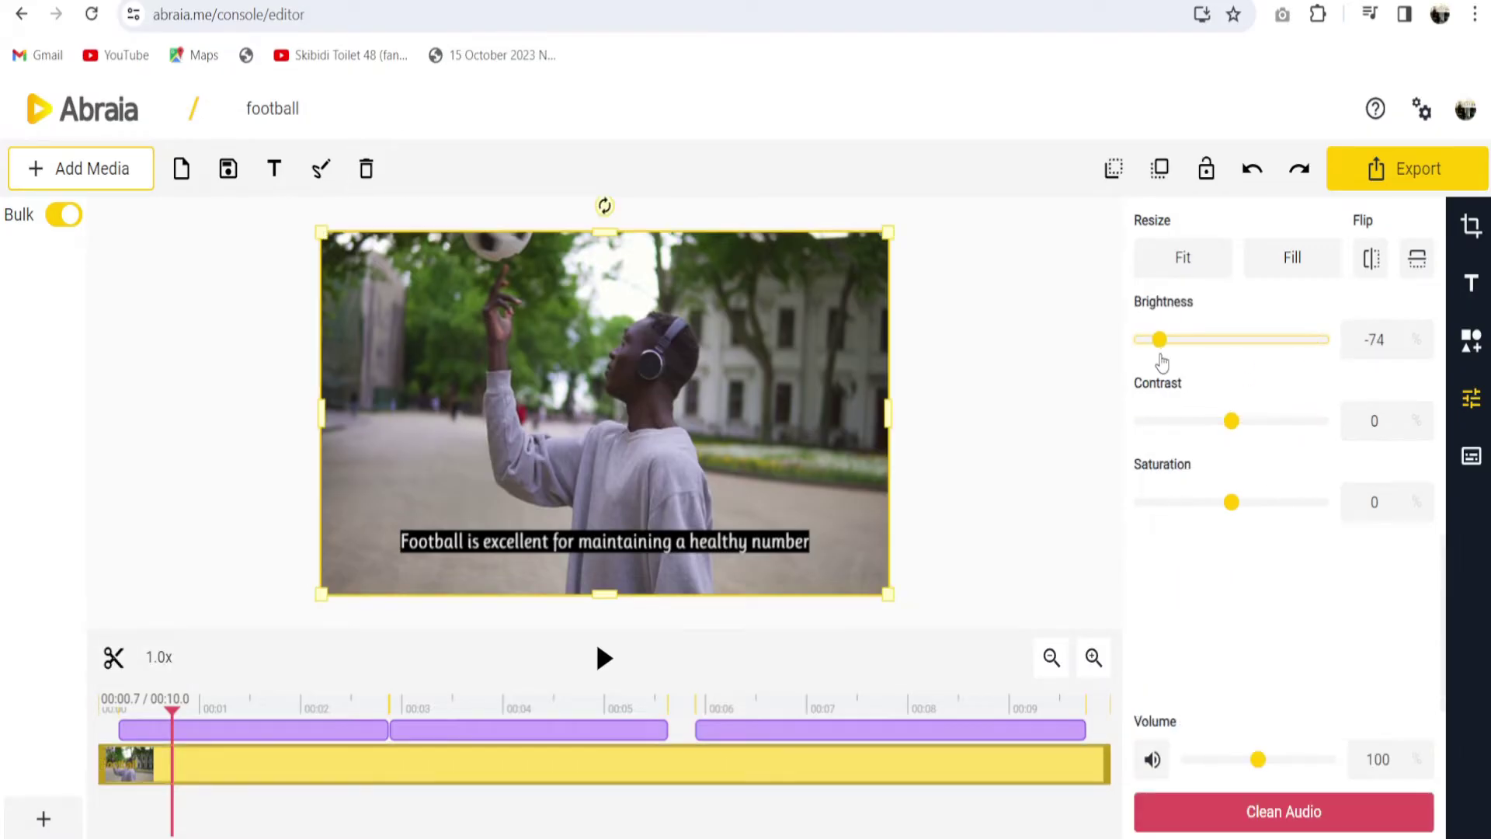
left_click_drag(1158, 340, 1328, 340)
left_click(1229, 339)
left_click_drag(1227, 338, 1239, 339)
left_click_drag(1231, 421, 1266, 421)
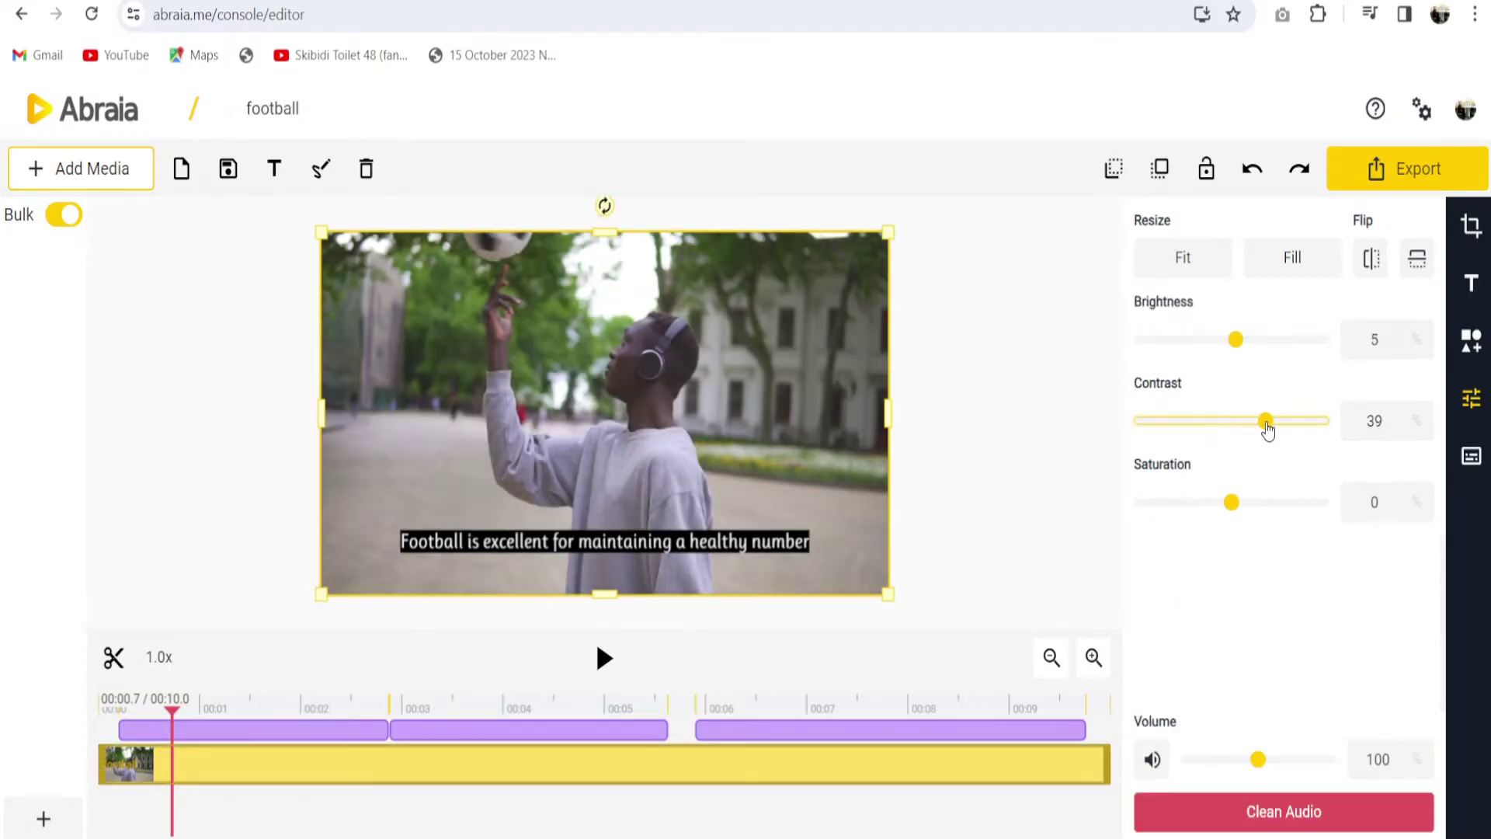
mouse_move(1248, 339)
left_mouse_down()
mouse_move(1225, 340)
mouse_move(1237, 339)
left_mouse_up()
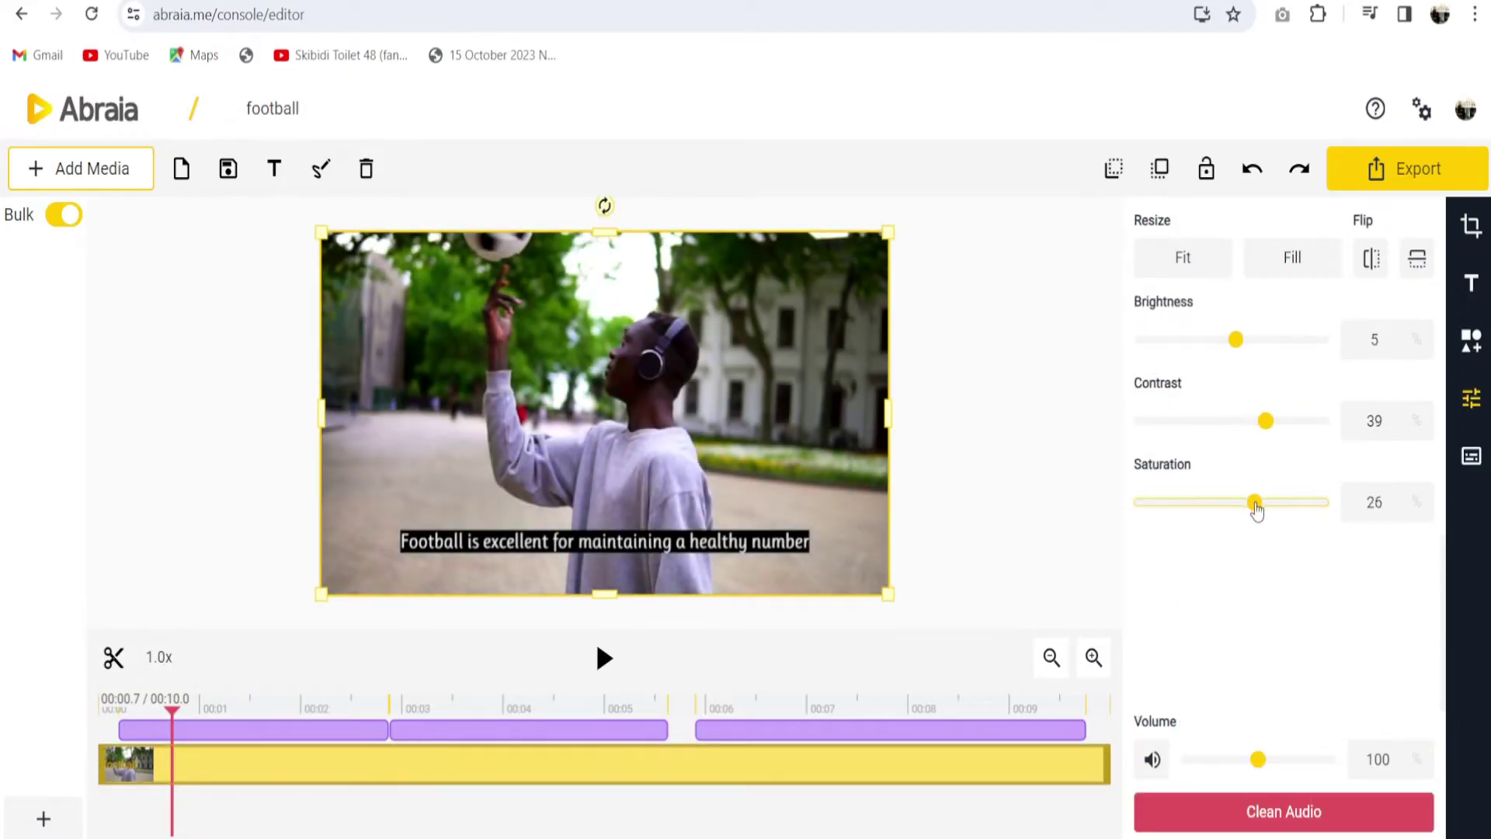
left_click_drag(1206, 503, 1232, 502)
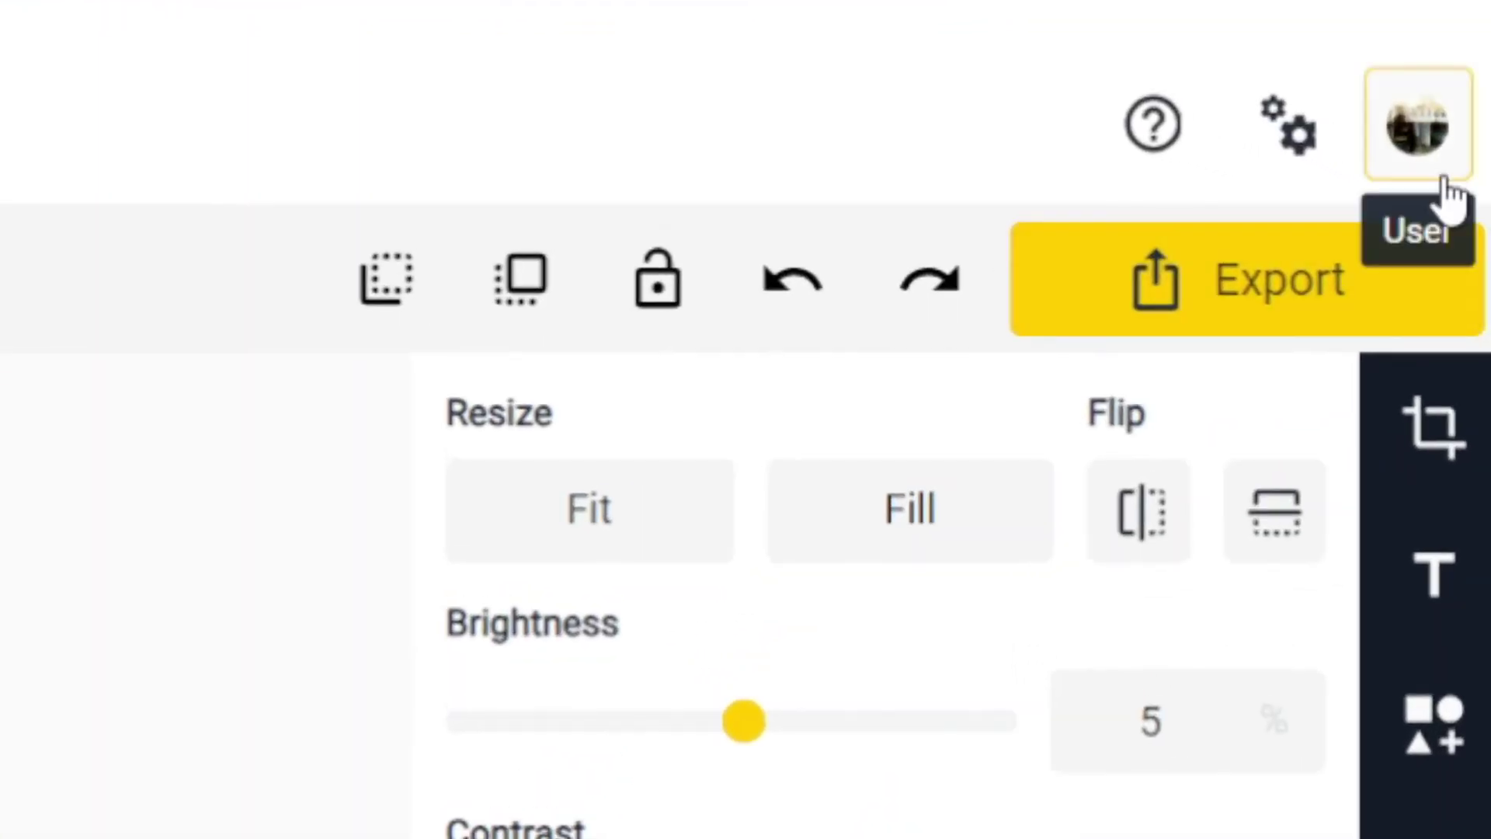
Export the subtitled video as MP4 and download football.mp4 from Tasks
left_click(1343, 281)
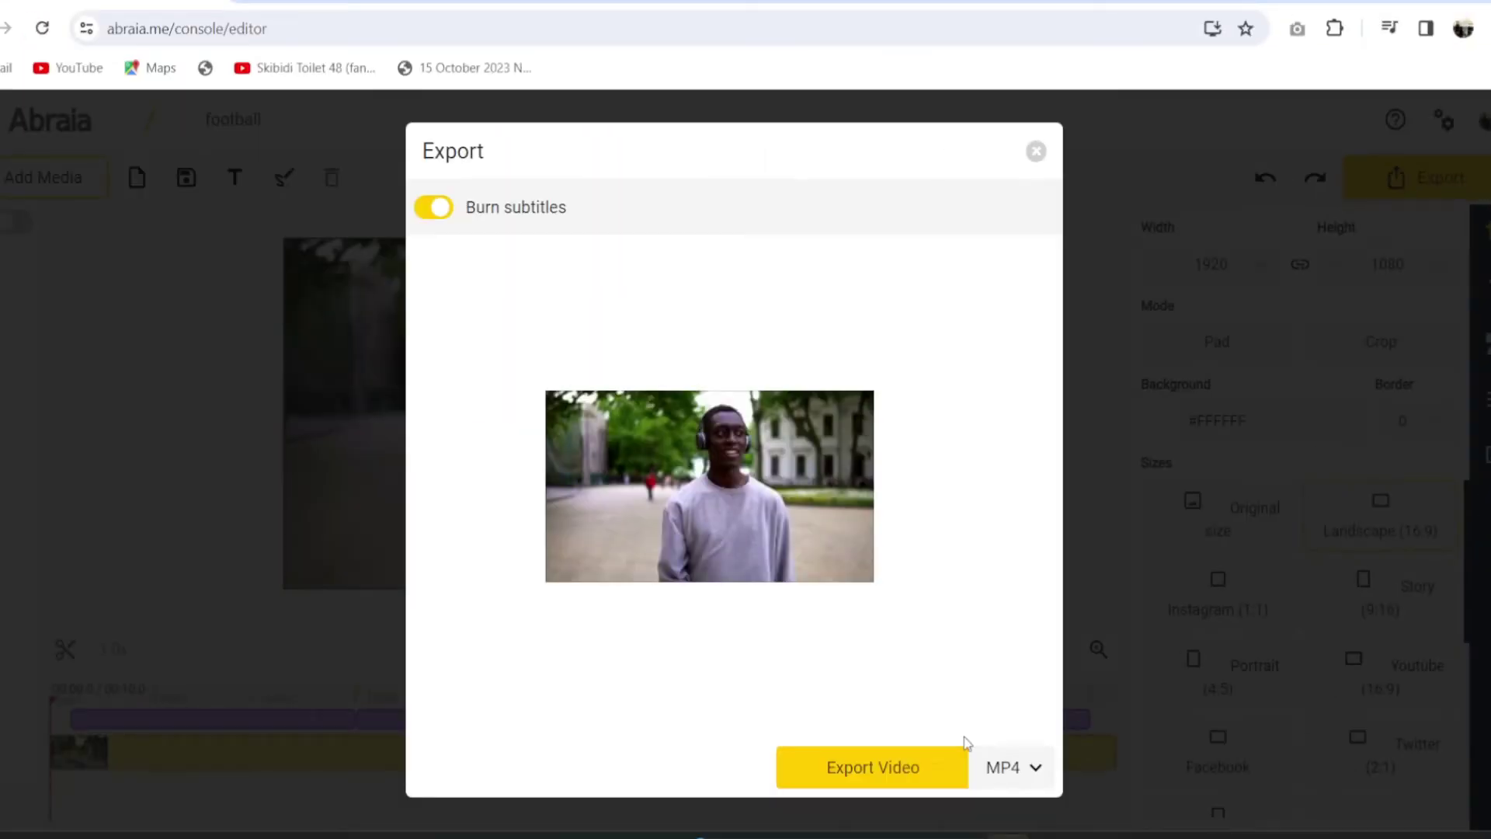
left_click(996, 767)
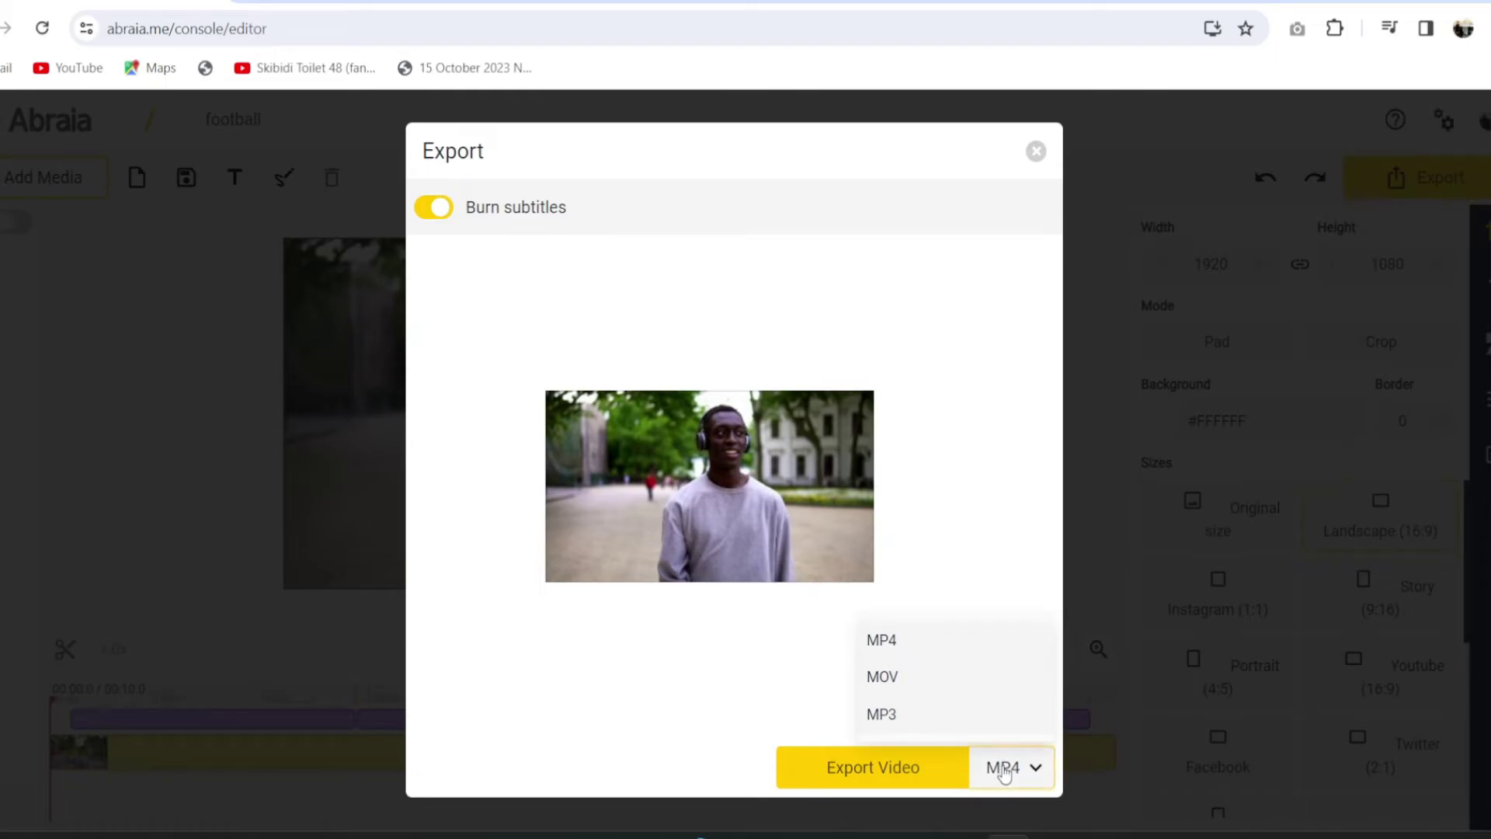
left_click(871, 765)
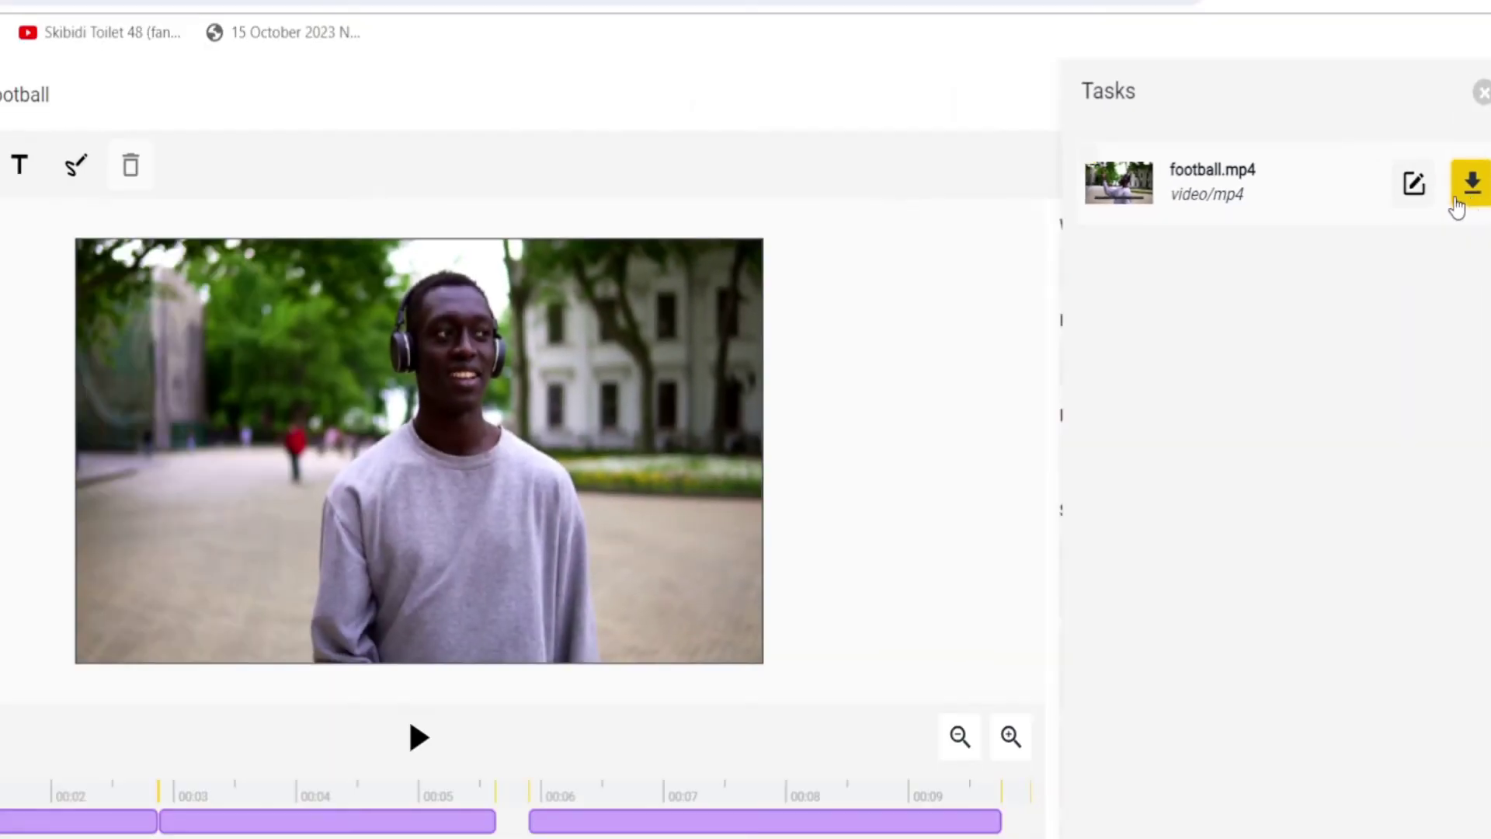
left_click(1454, 196)
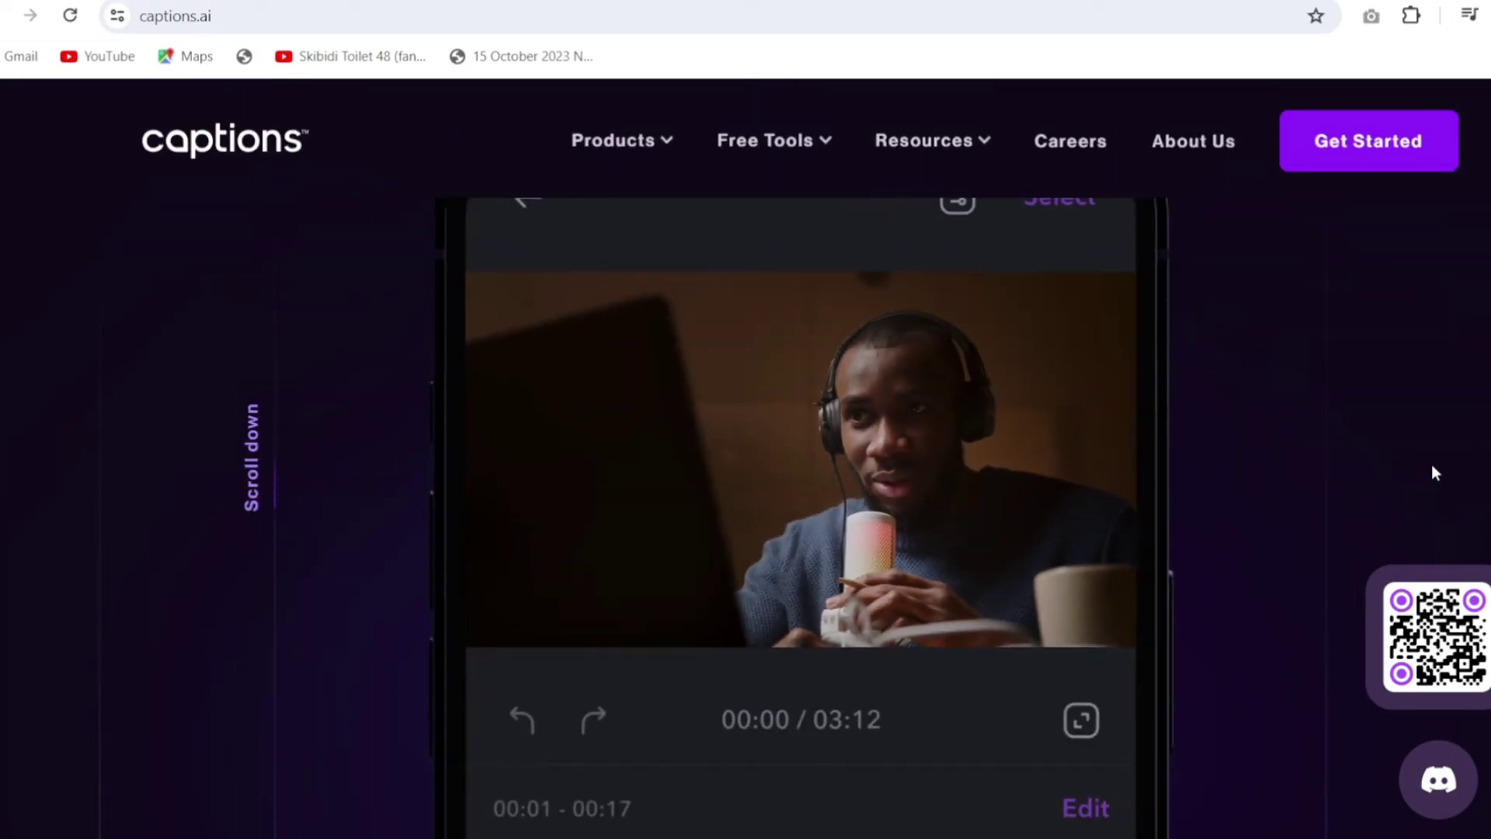
scroll(746, 467, "down", 5)
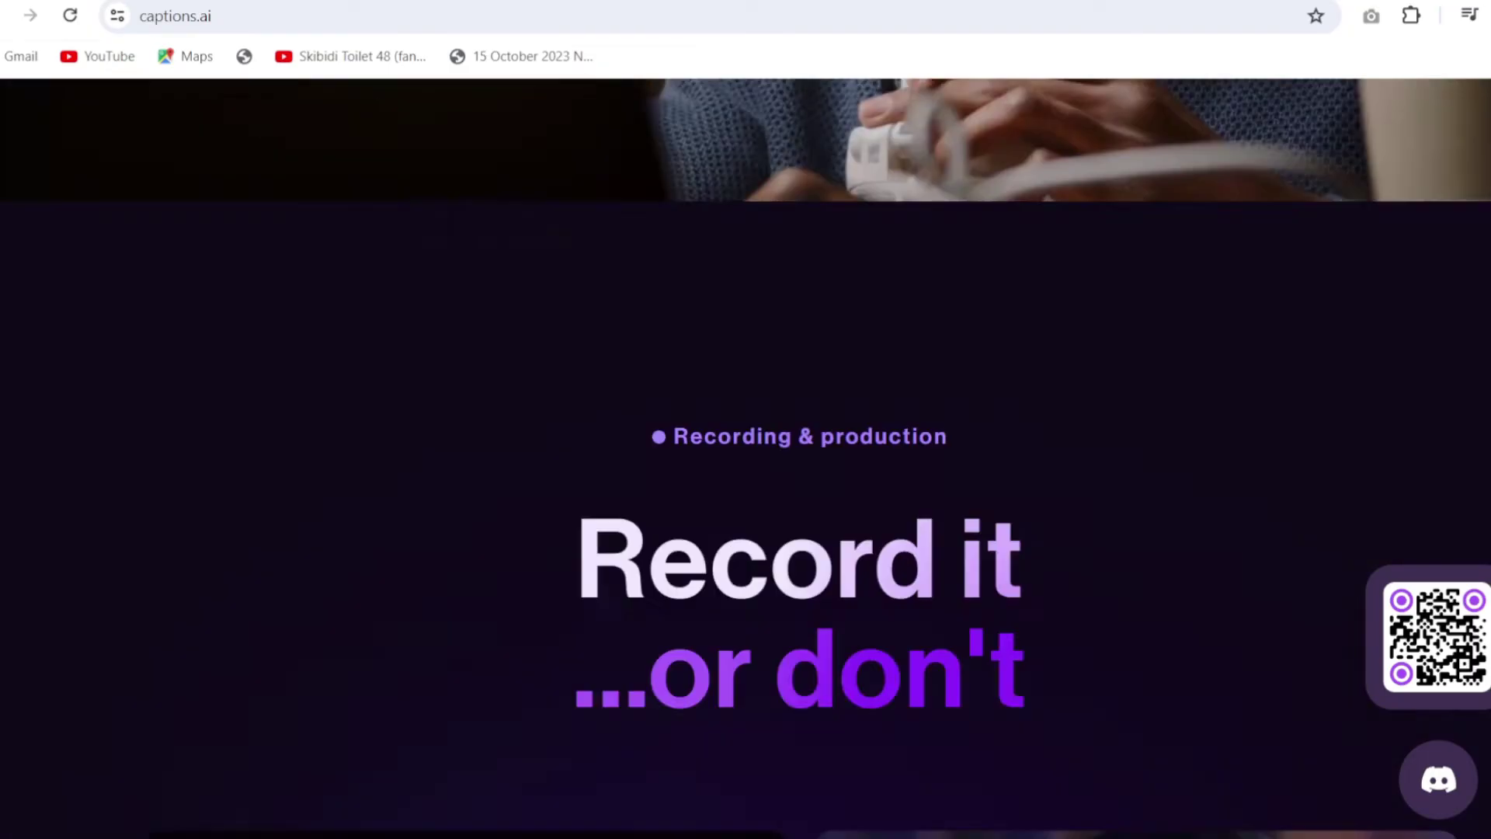
scroll(745, 467, "down", 5)
scroll(746, 466, "down", 5)
scroll(745, 466, "down", 3)
scroll(746, 466, "down", 3)
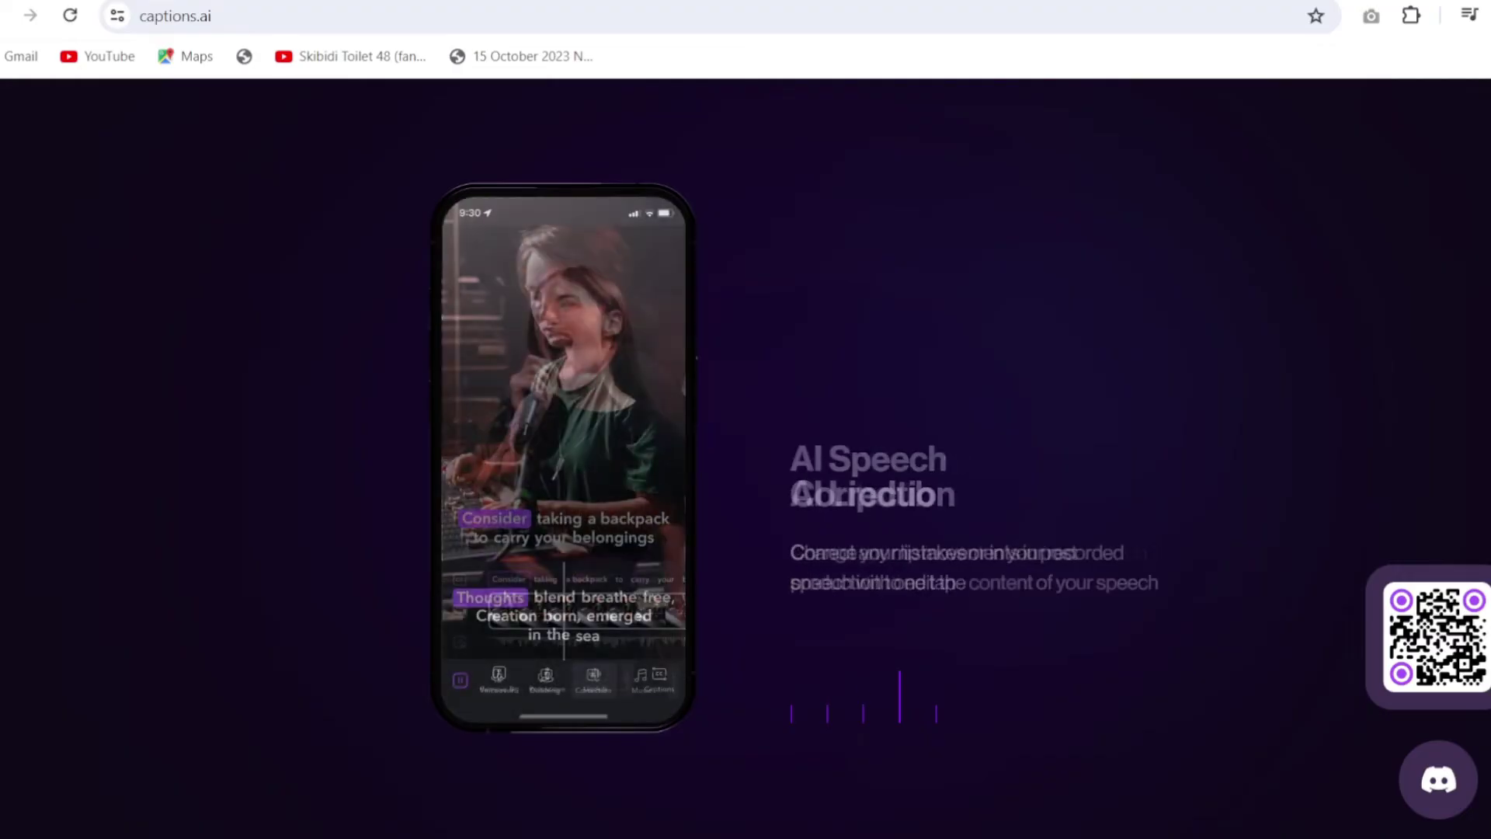
scroll(745, 466, "down", 3)
scroll(746, 466, "down", 5)
scroll(745, 467, "down", 3)
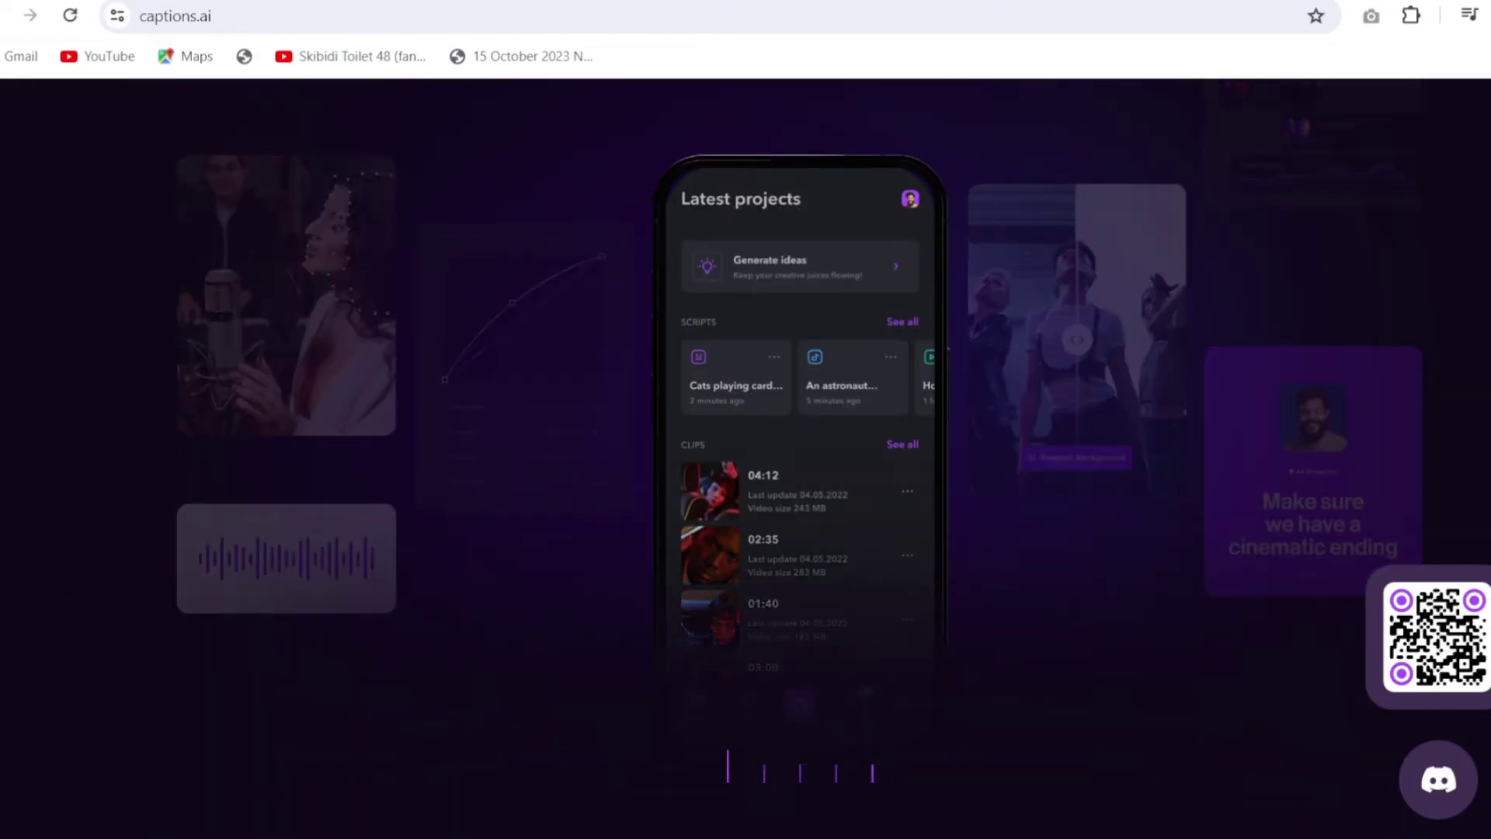
scroll(745, 466, "down", 3)
scroll(745, 466, "down", 3)
scroll(745, 466, "down", 3)
scroll(745, 466, "down", 3)
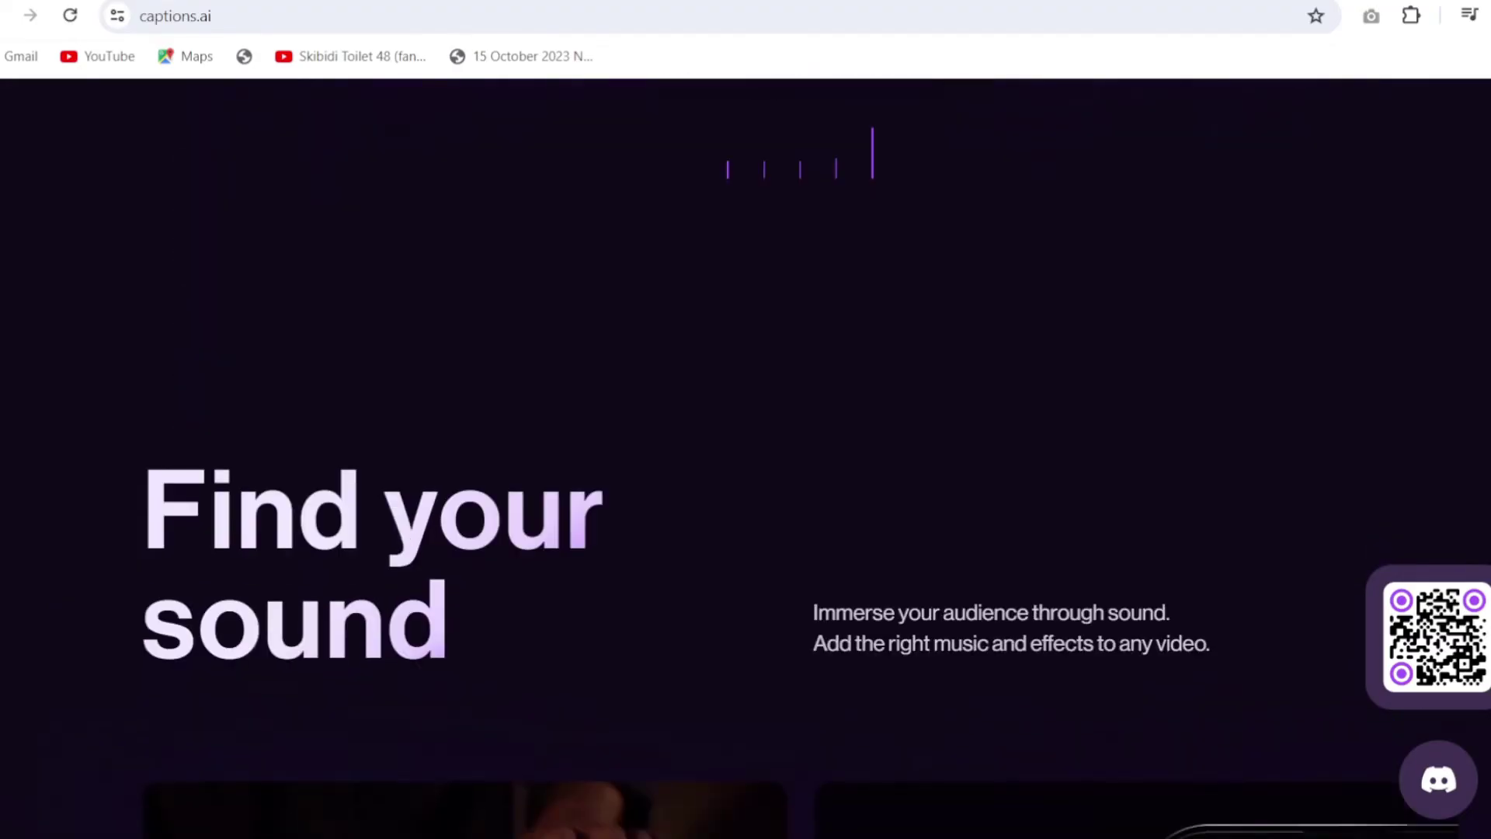
scroll(746, 466, "down", 5)
scroll(746, 466, "down", 3)
scroll(745, 467, "down", 3)
scroll(745, 466, "down", 5)
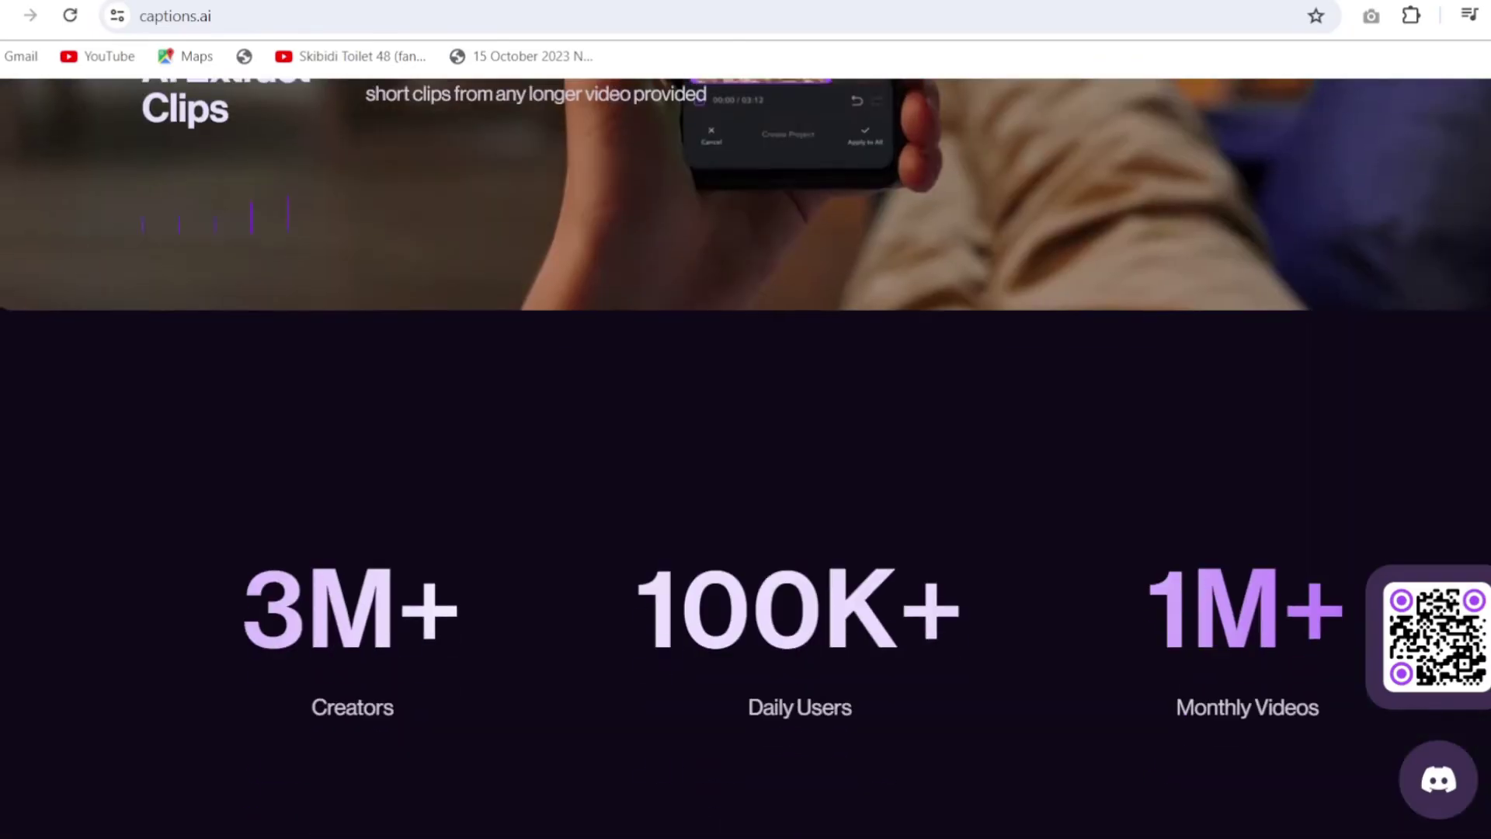
scroll(747, 466, "down", 5)
scroll(615, 142, "up", 2)
scroll(614, 142, "up", 2)
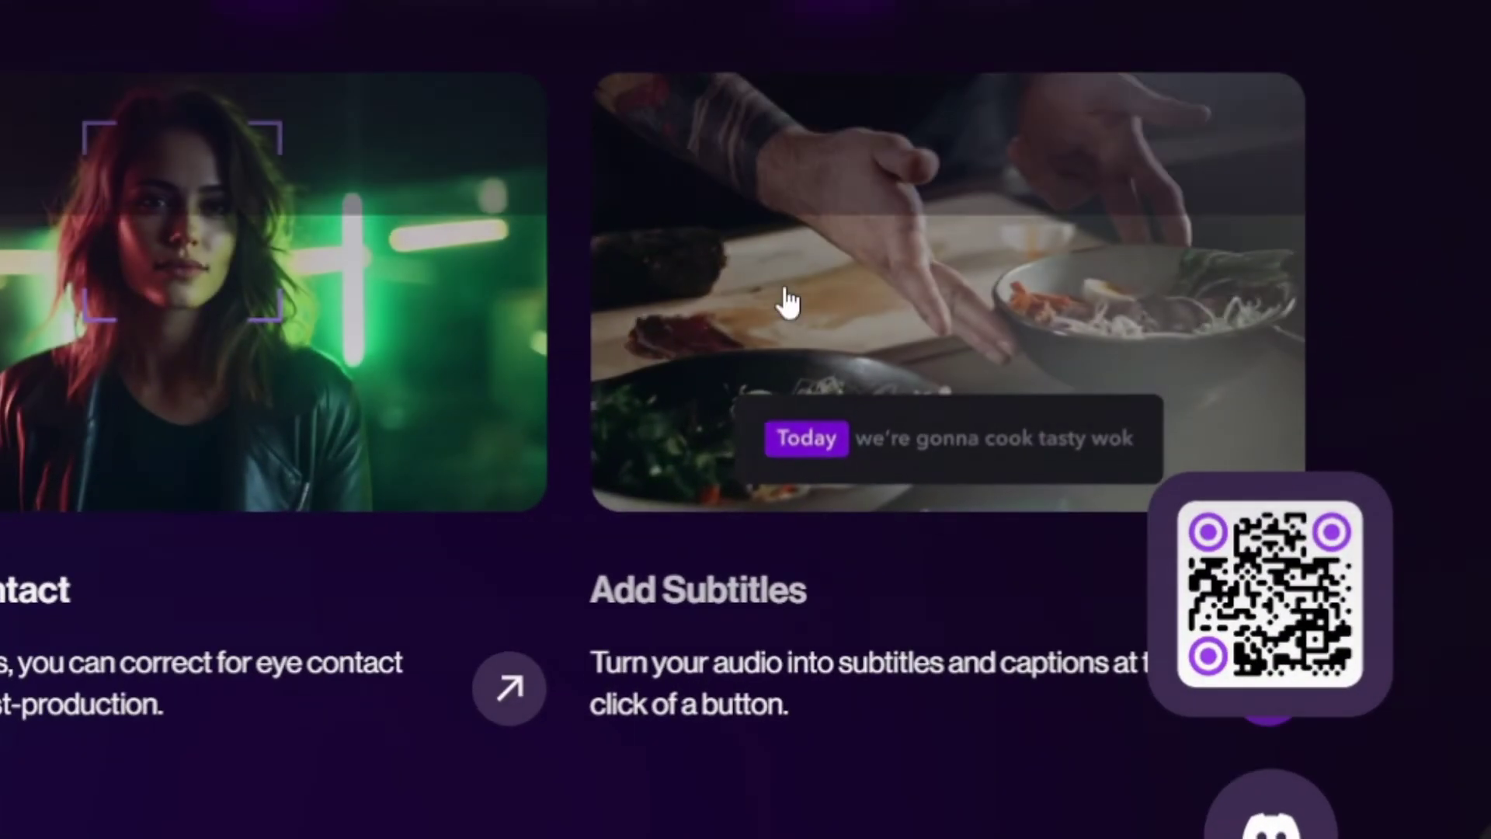
Upload dog.mp4 from the computer into the Add Subtitles tool
left_click(712, 601)
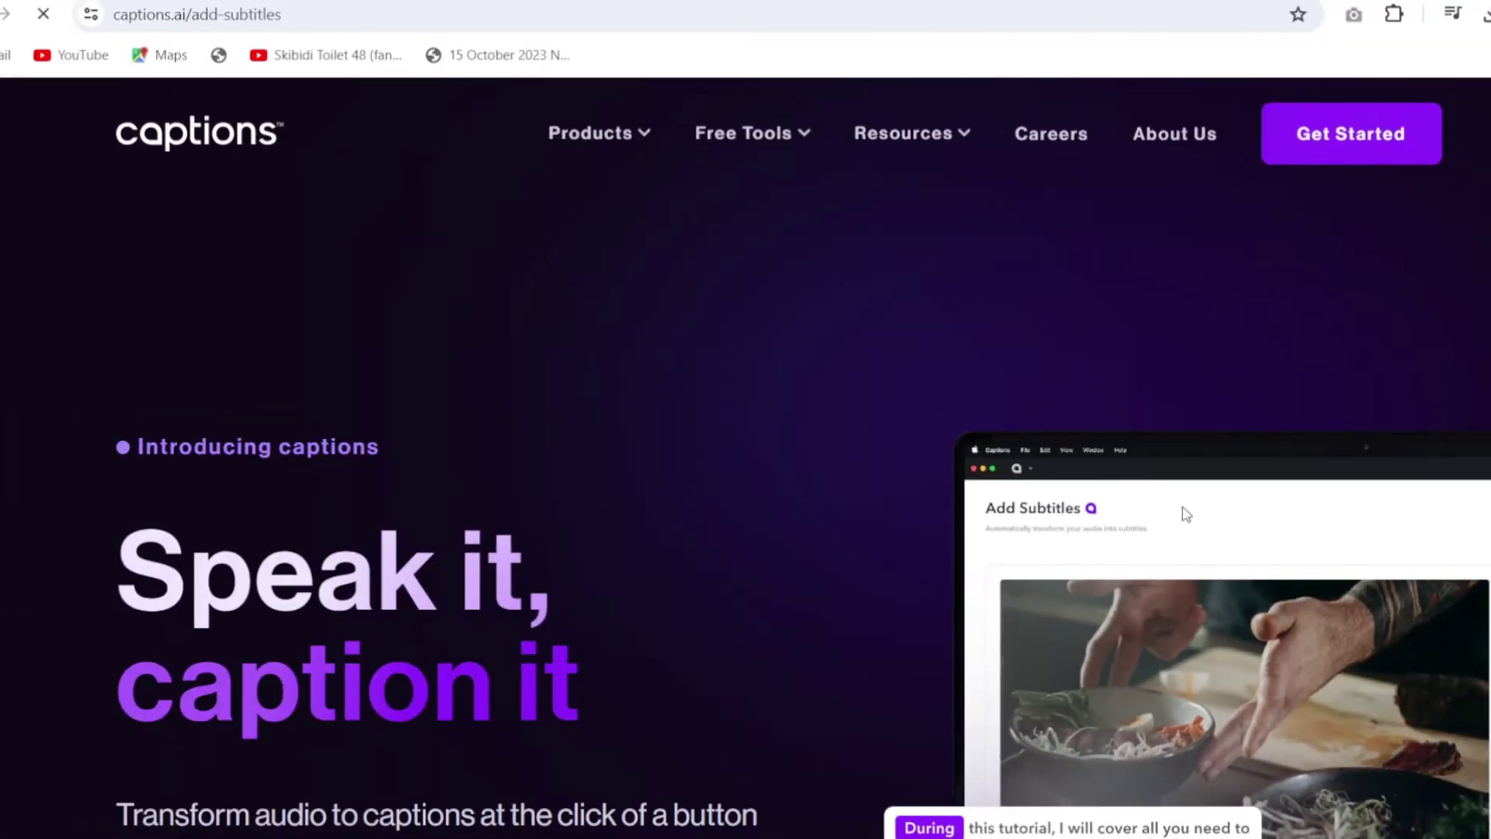
scroll(1160, 382, "down", 3)
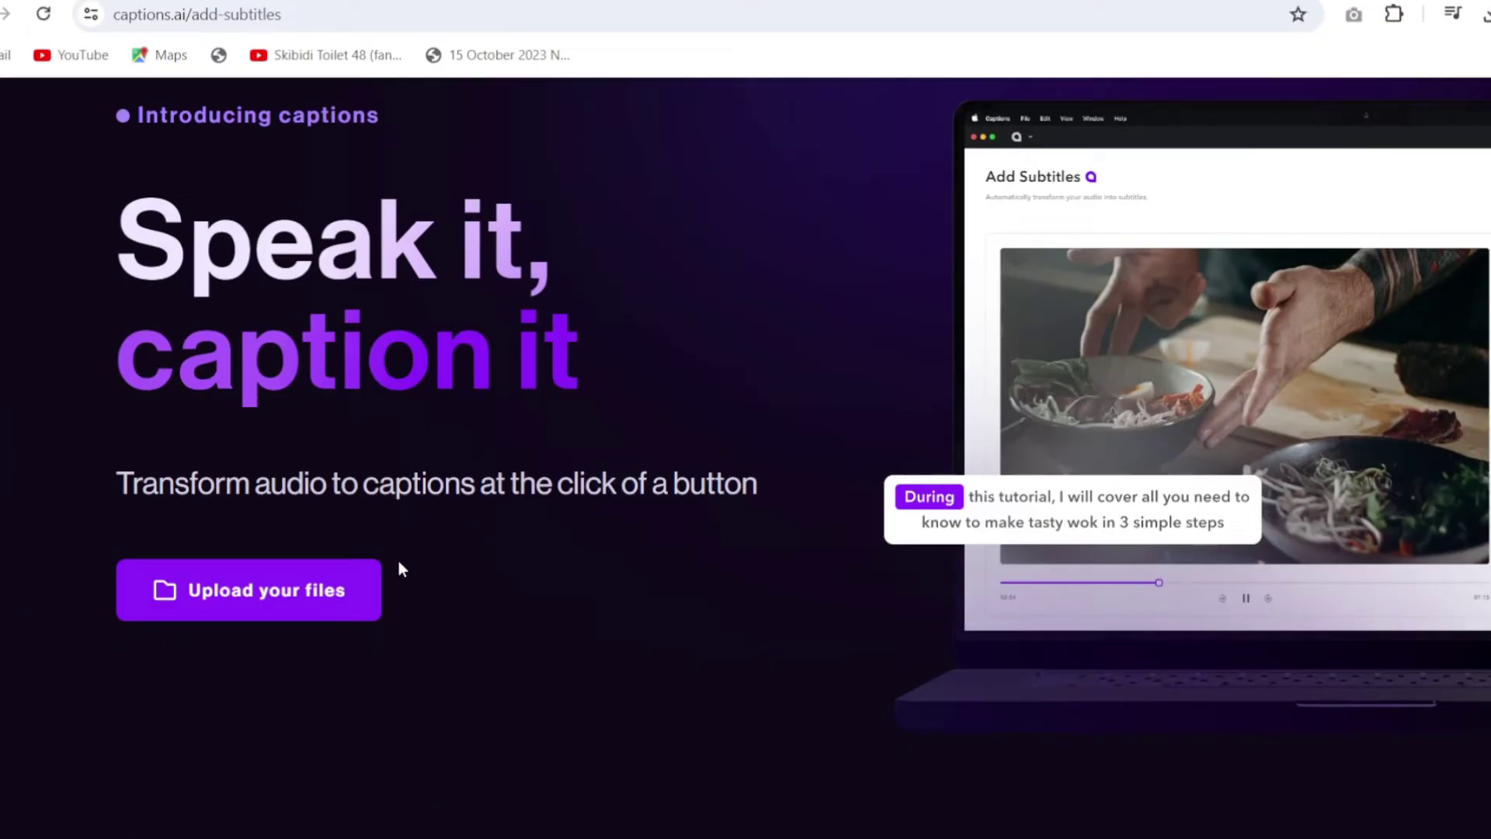
left_click(350, 588)
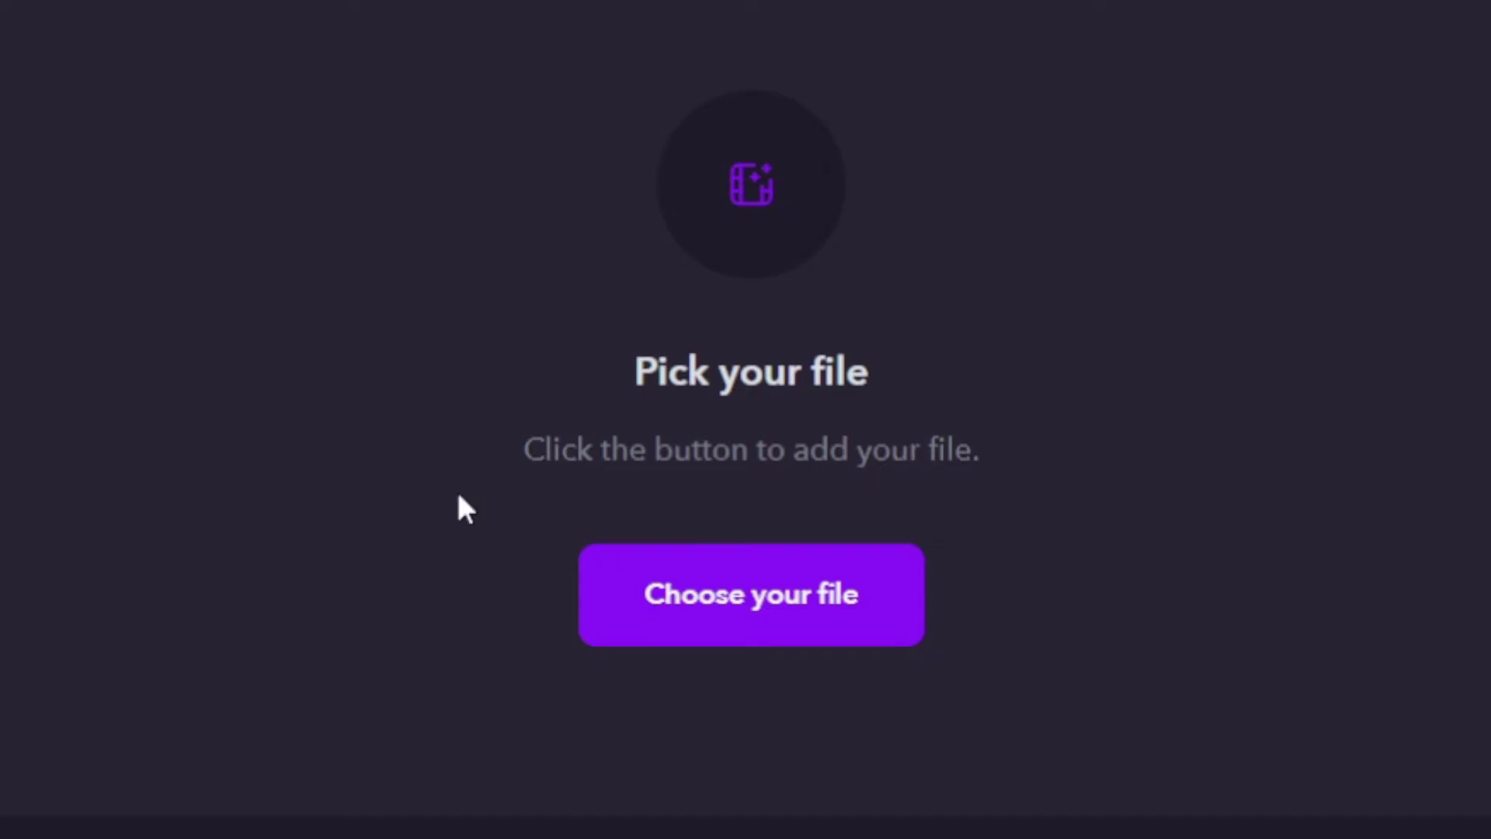
left_click(833, 623)
scroll(536, 338, "down", 2)
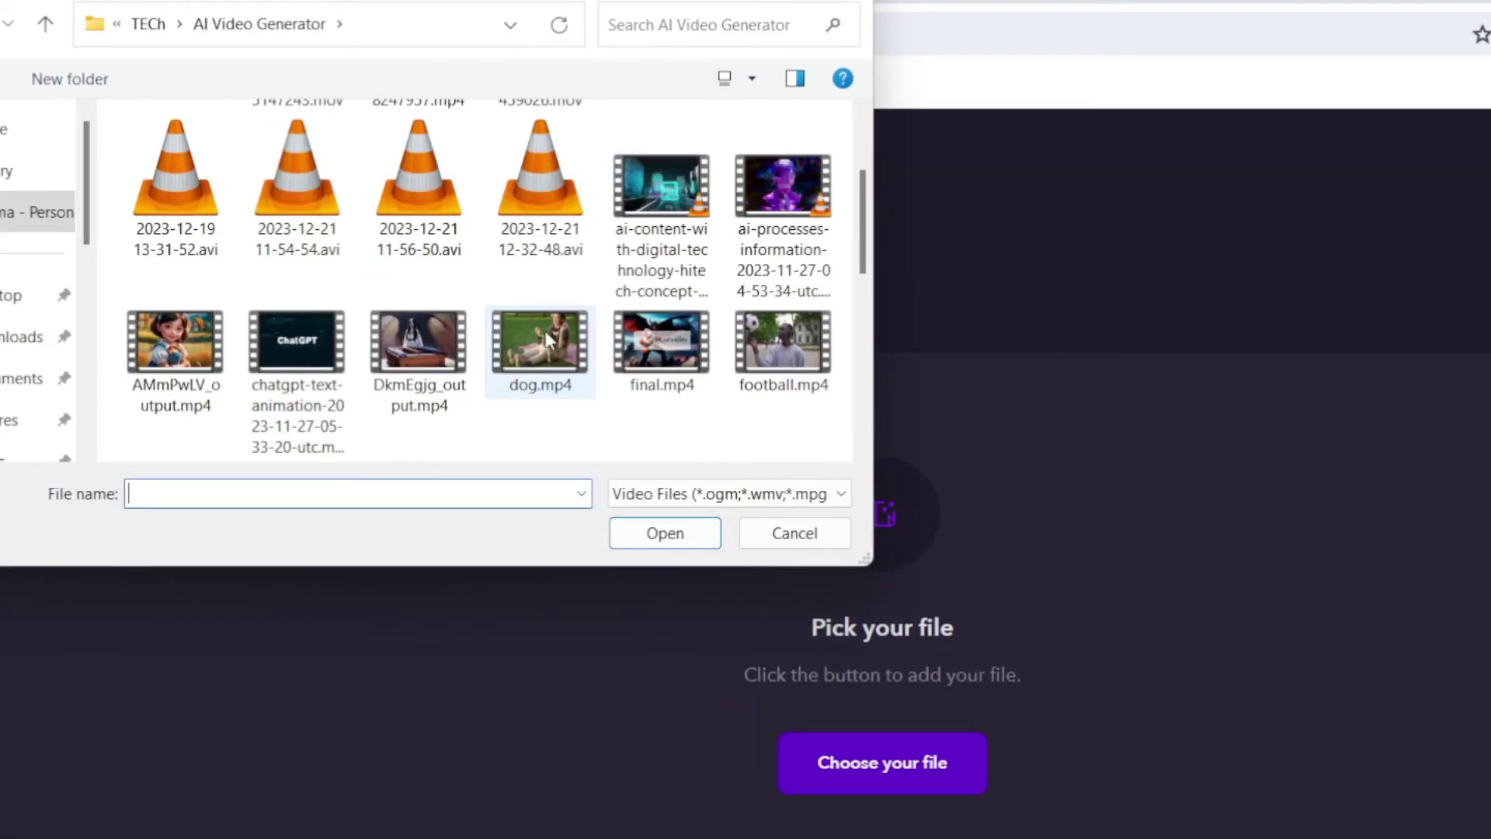
left_click(541, 349)
left_click(636, 534)
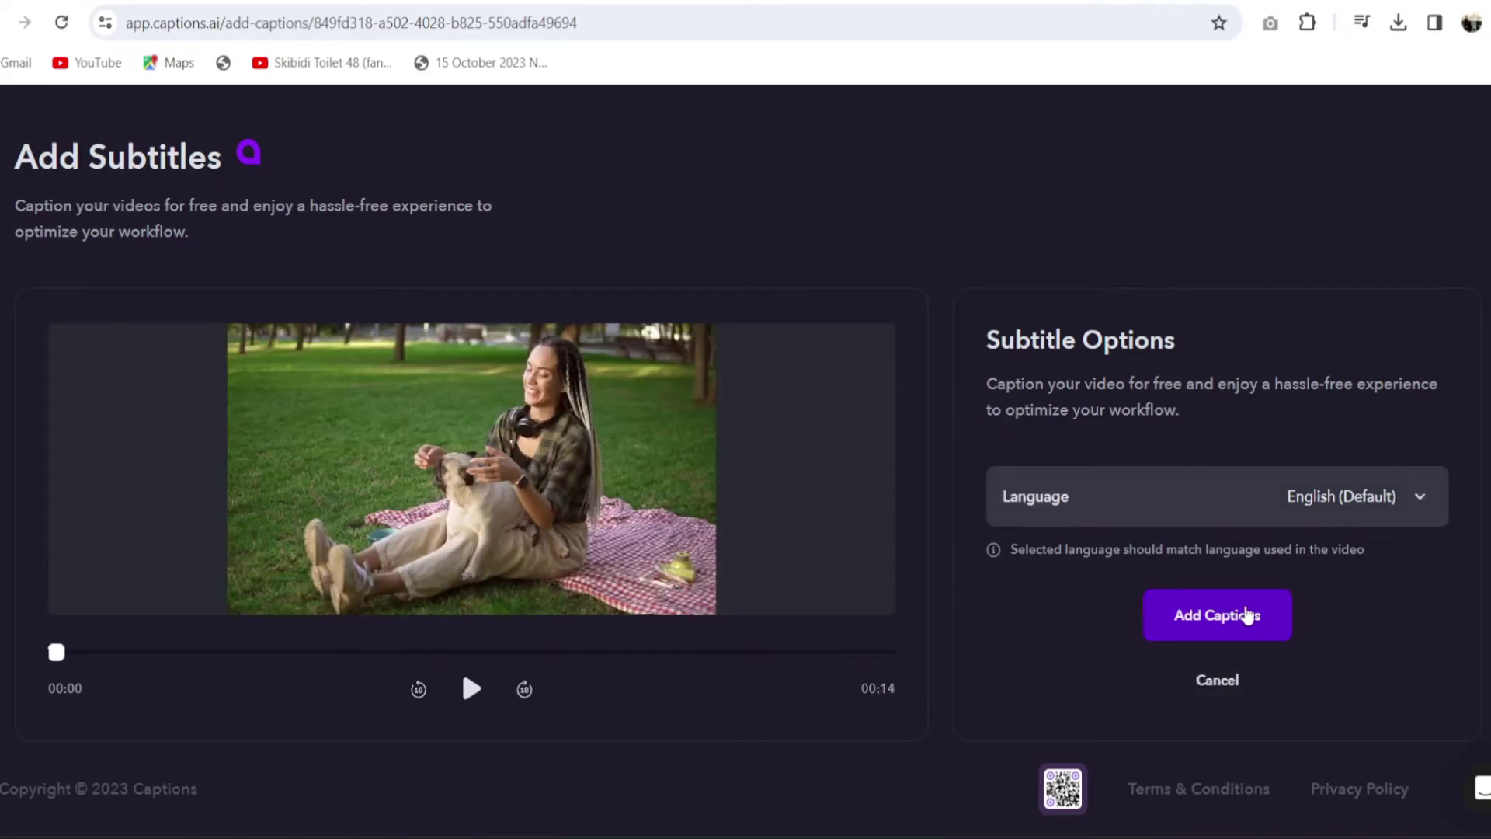
Keep English (Default) as the caption language and run Add Captions
left_click(1250, 523)
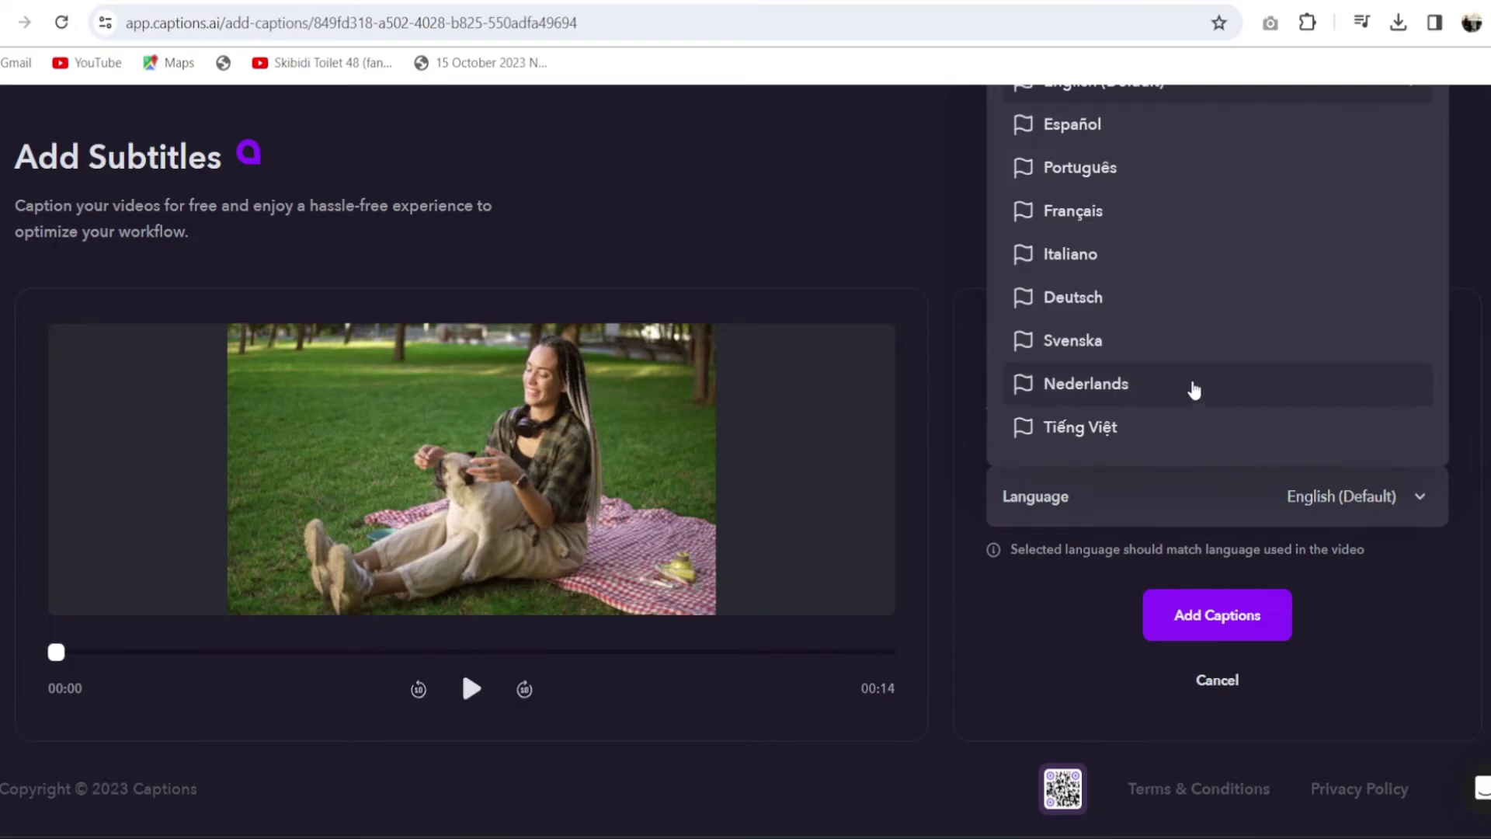
left_click(1394, 512)
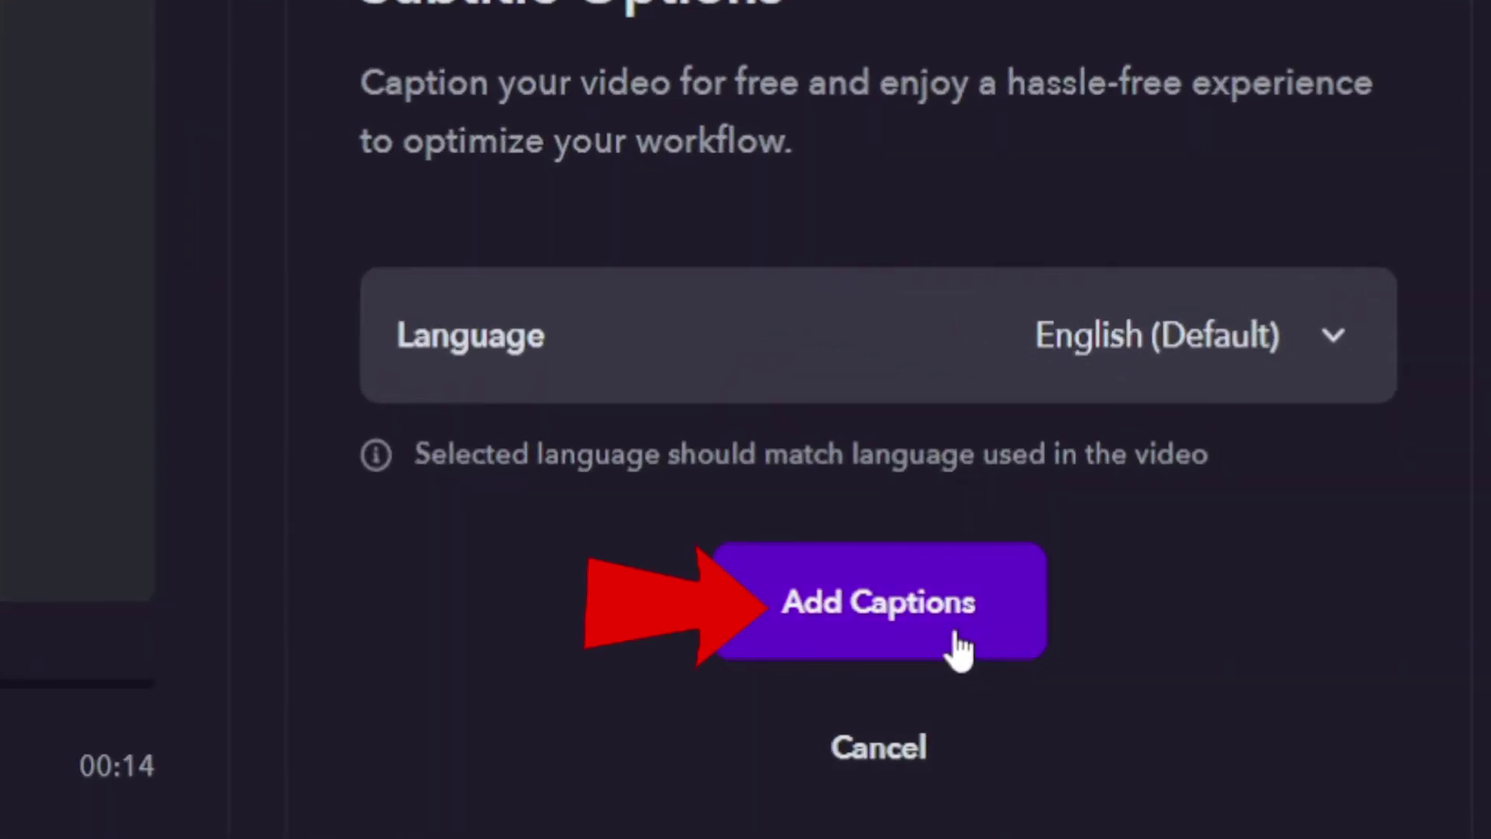
left_click(959, 650)
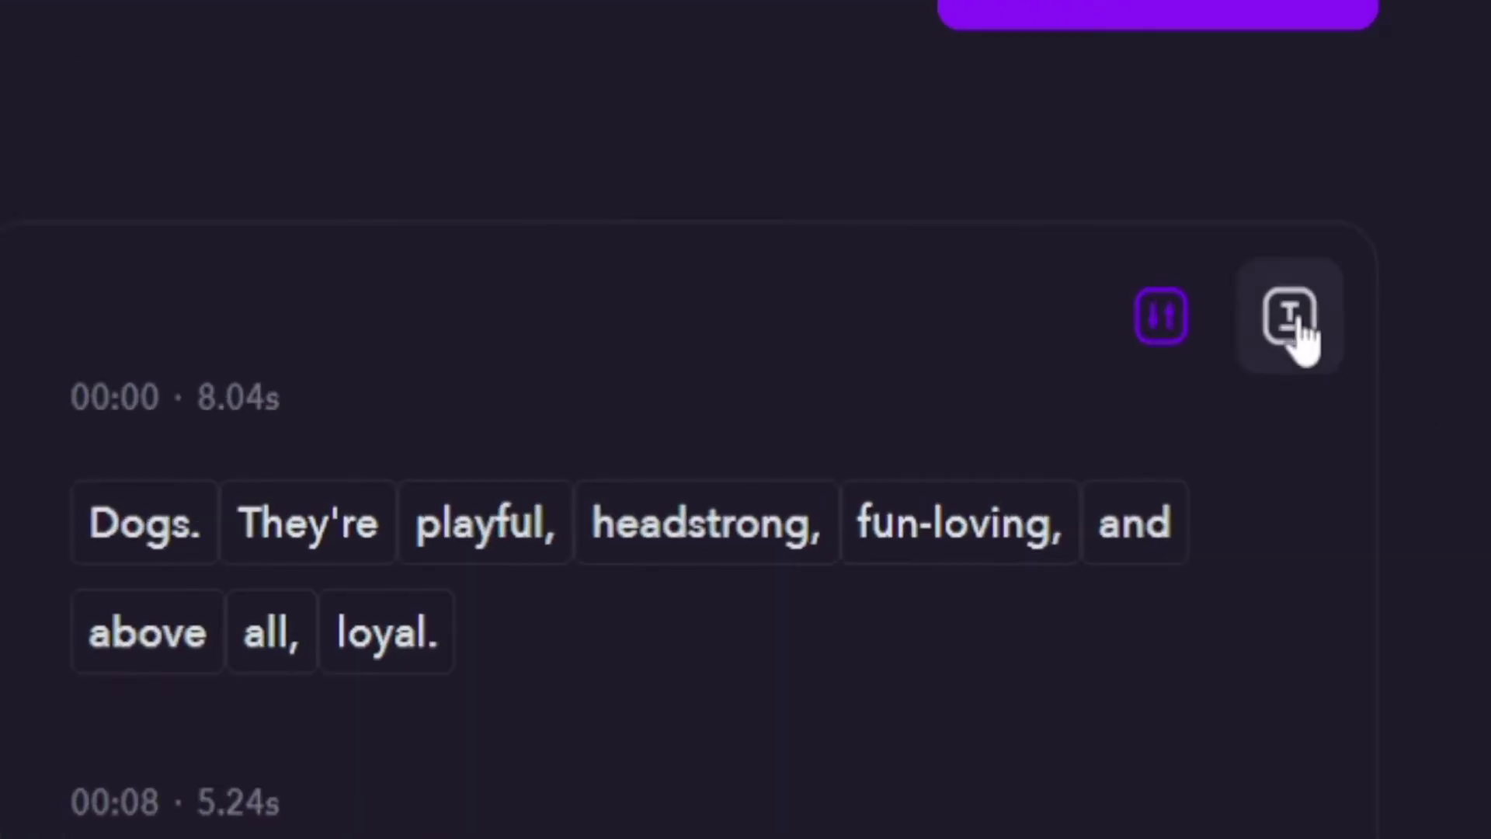
Apply the SIRIUS caption style
left_click(1300, 333)
left_click(1158, 577)
left_click(893, 540)
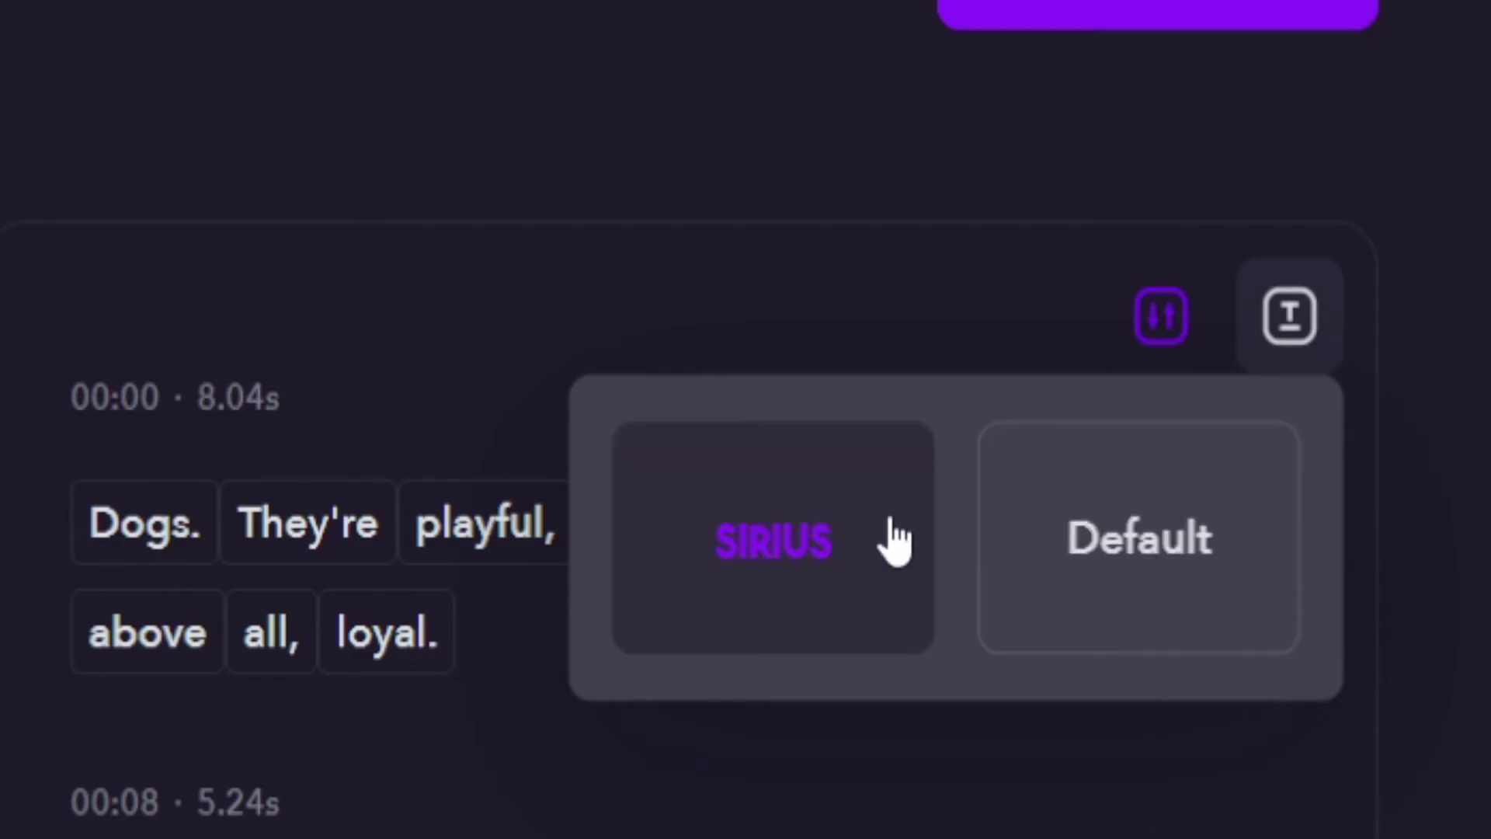
left_click(1262, 338)
left_click(1148, 576)
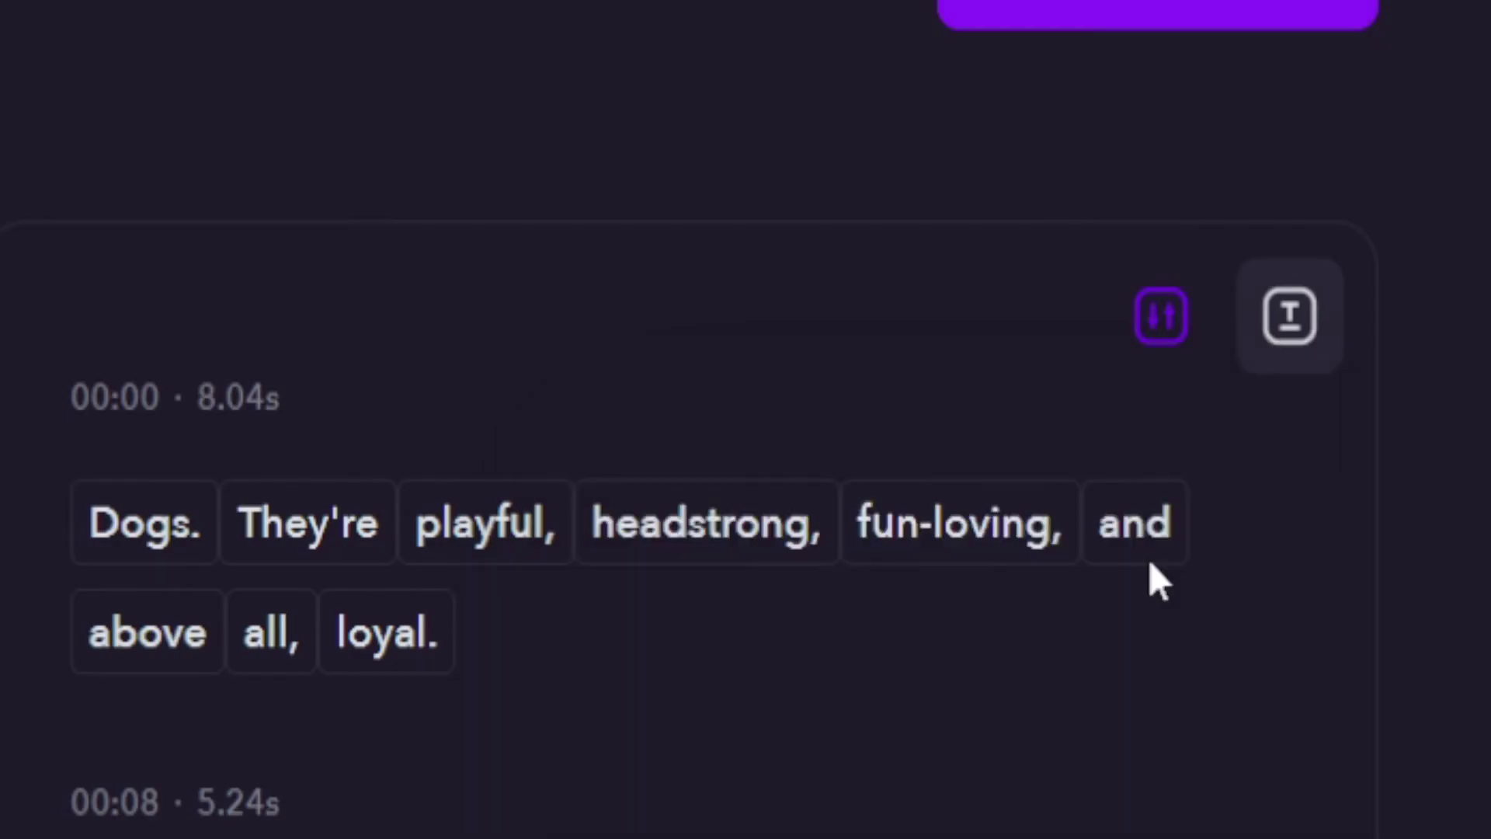
Raise the captions above the bottom at Mid size, then preview playback
left_click(1172, 336)
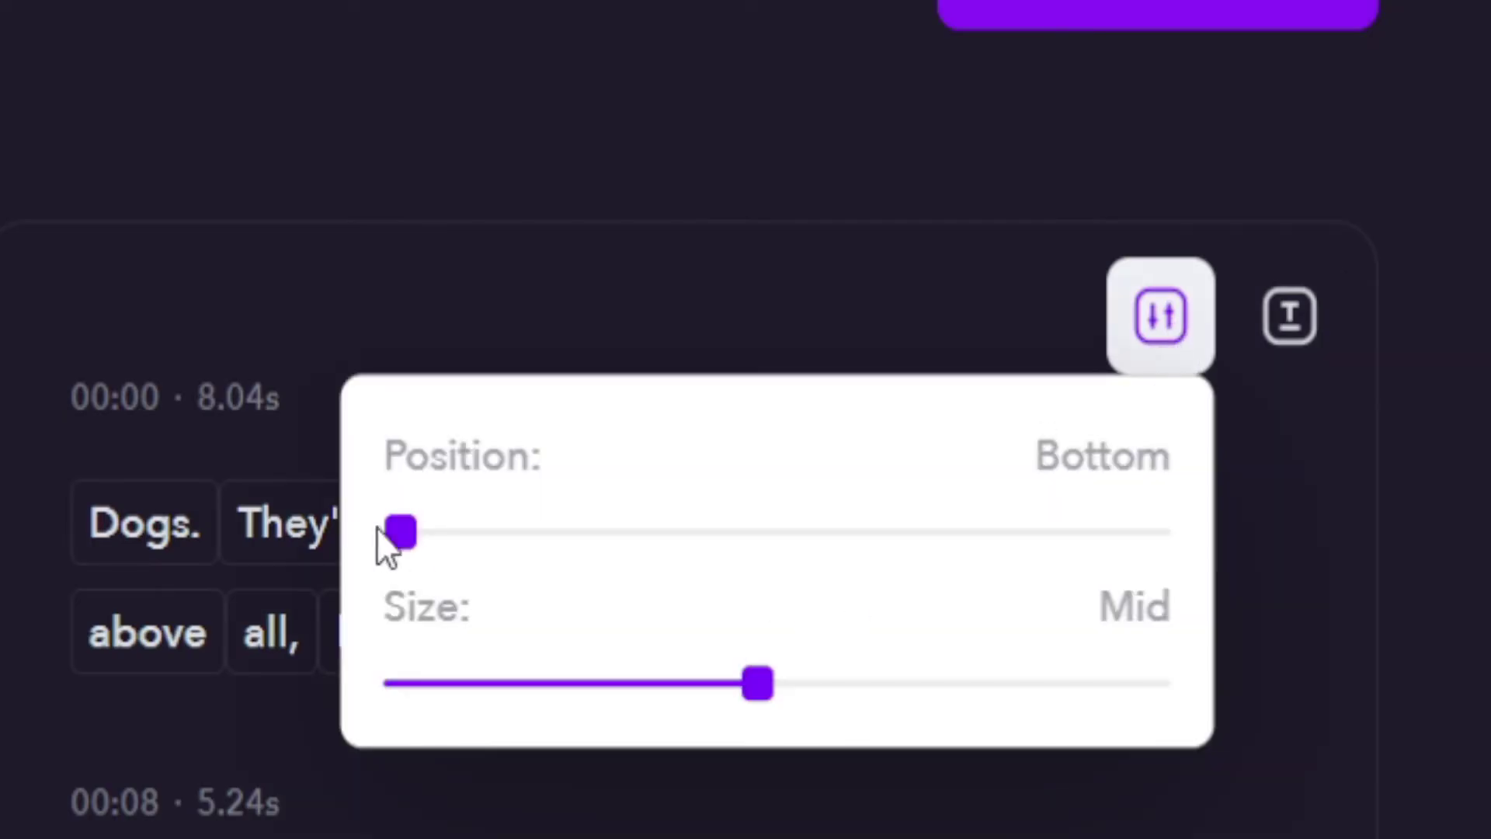
left_click_drag(416, 549, 527, 580)
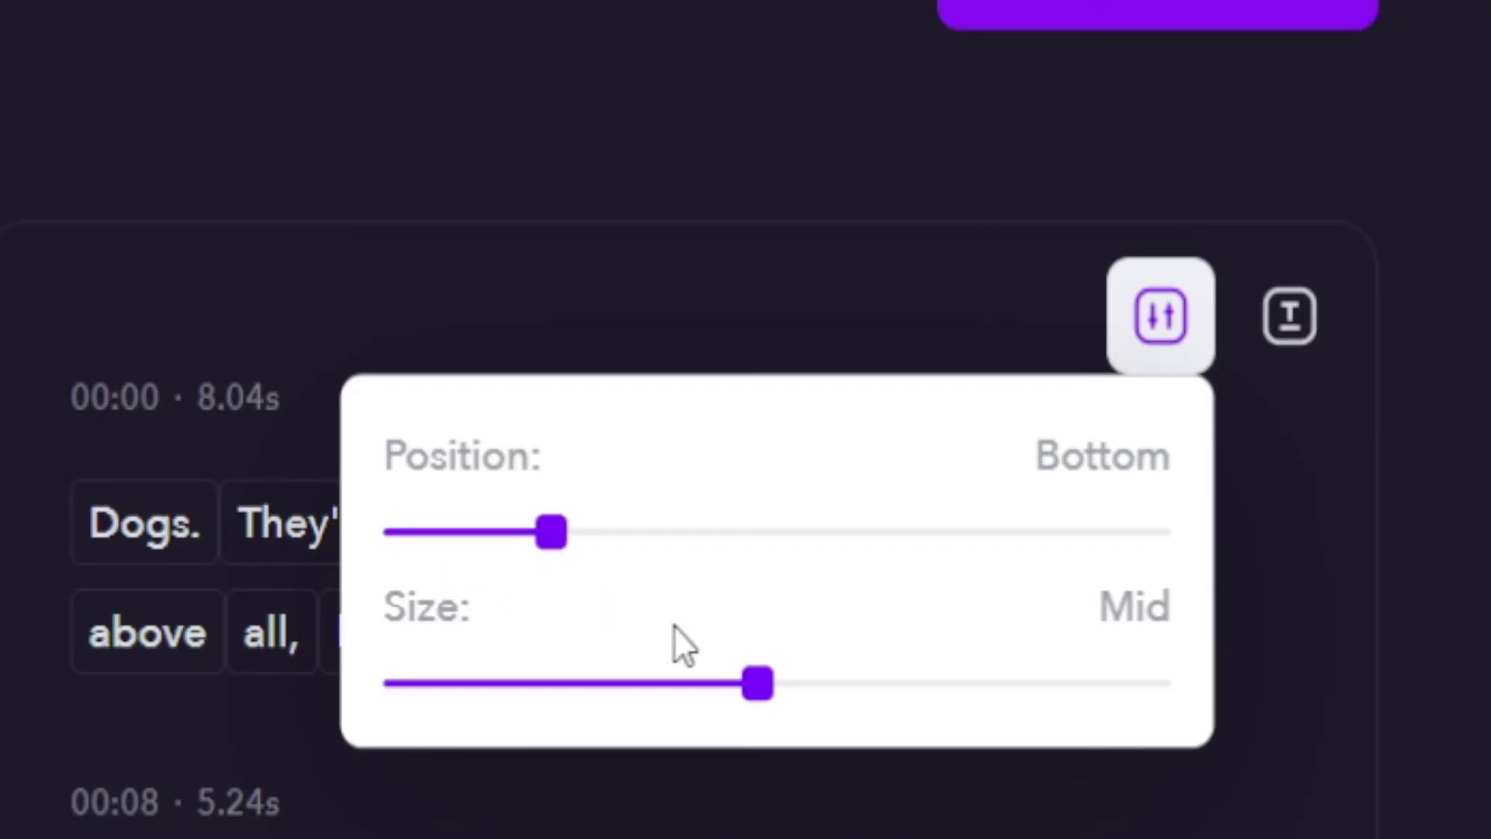
left_click_drag(768, 689, 576, 682)
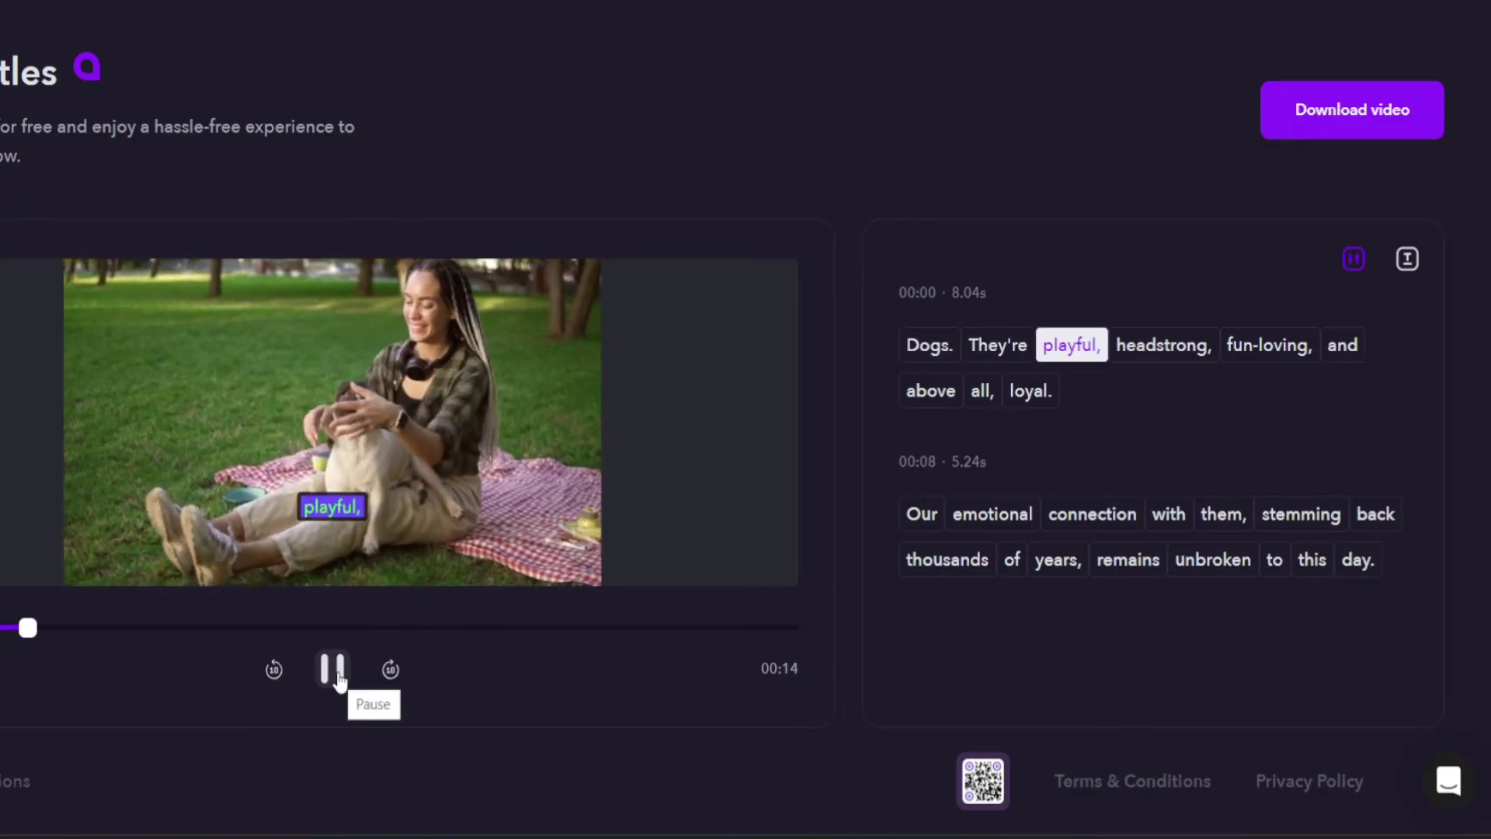
left_click(1355, 261)
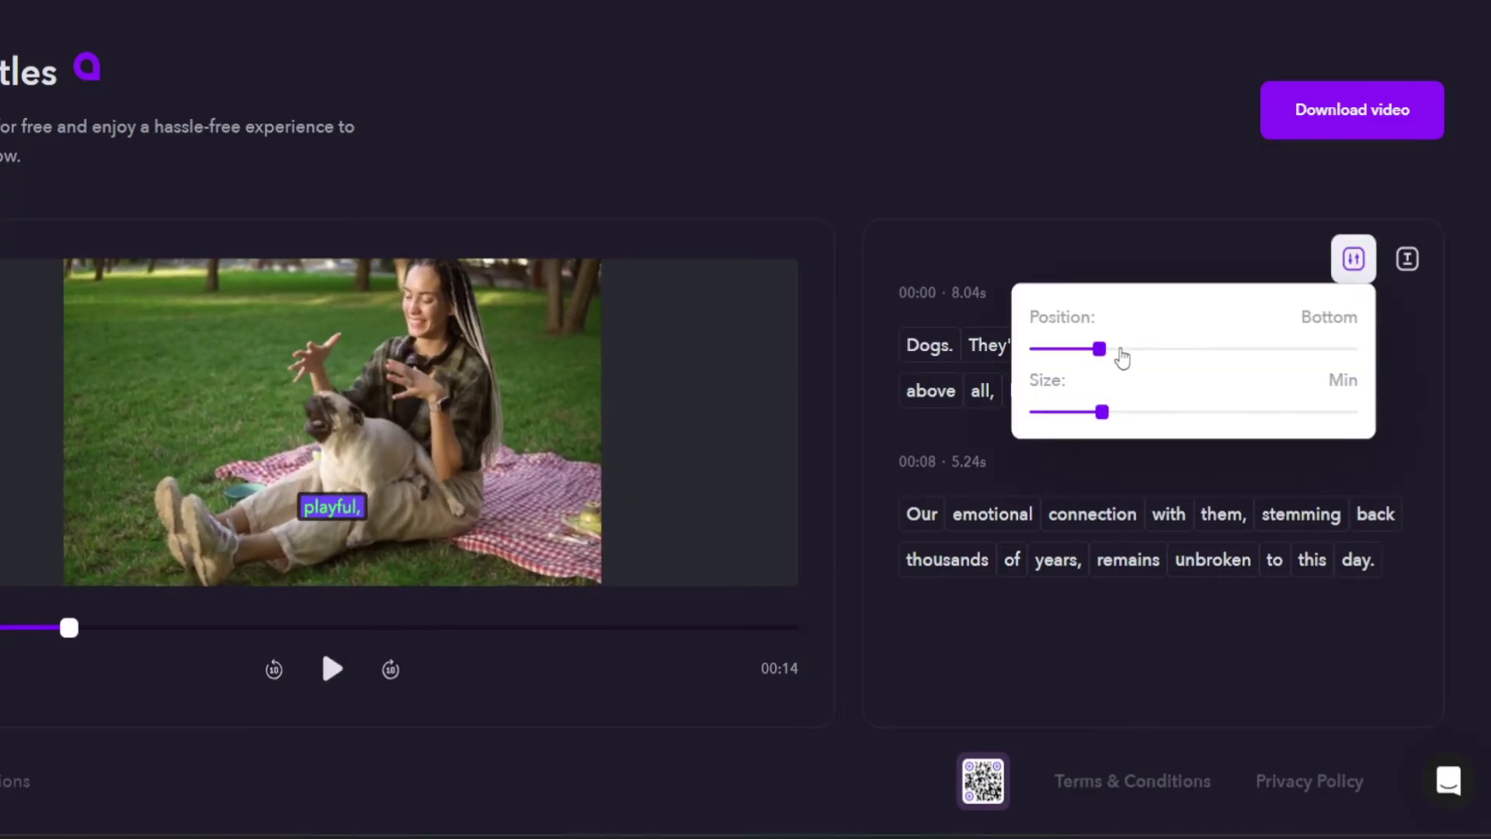
left_click_drag(1102, 413, 1156, 423)
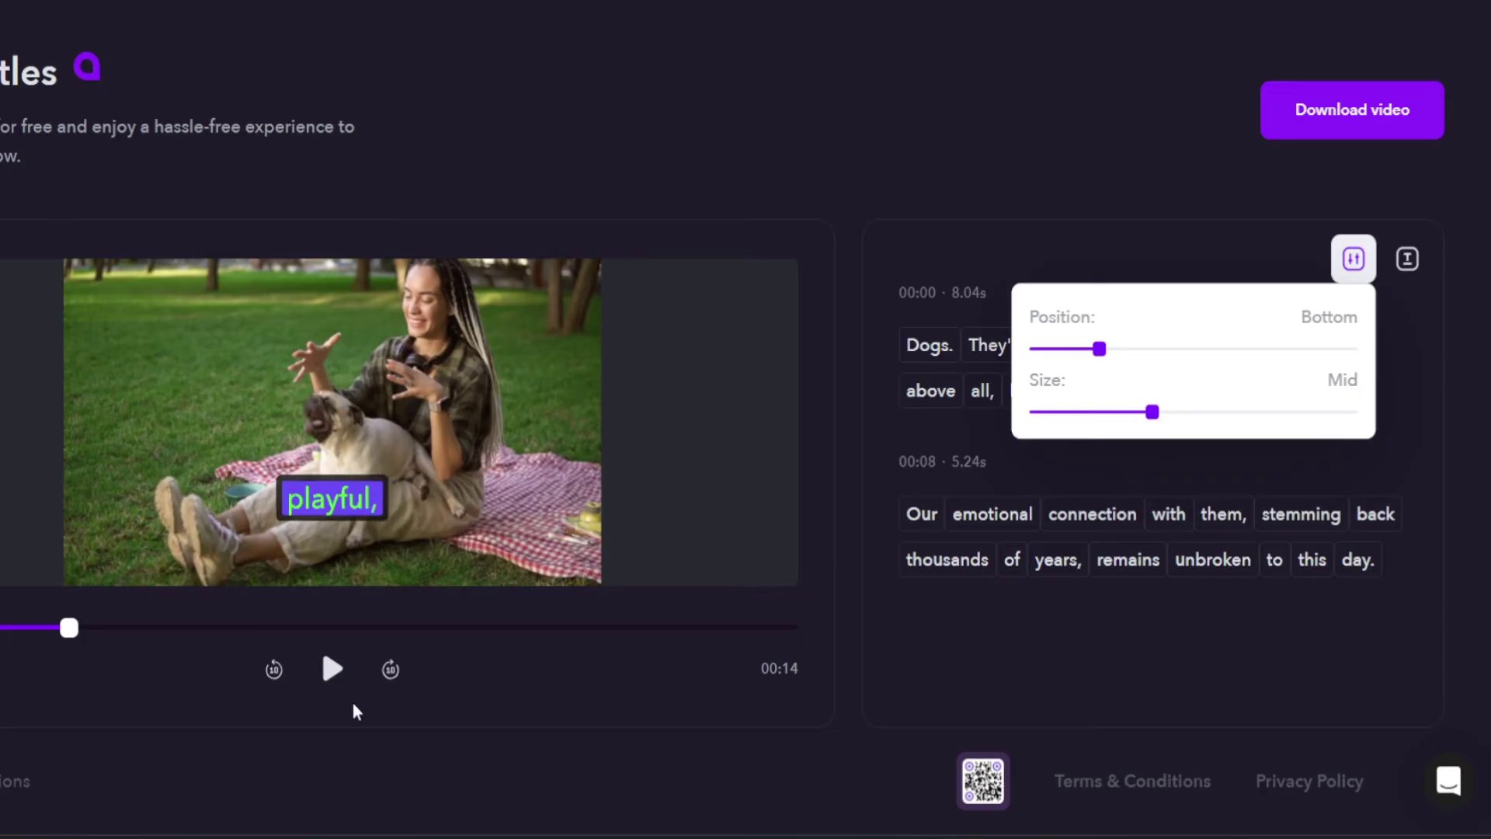
left_click(334, 685)
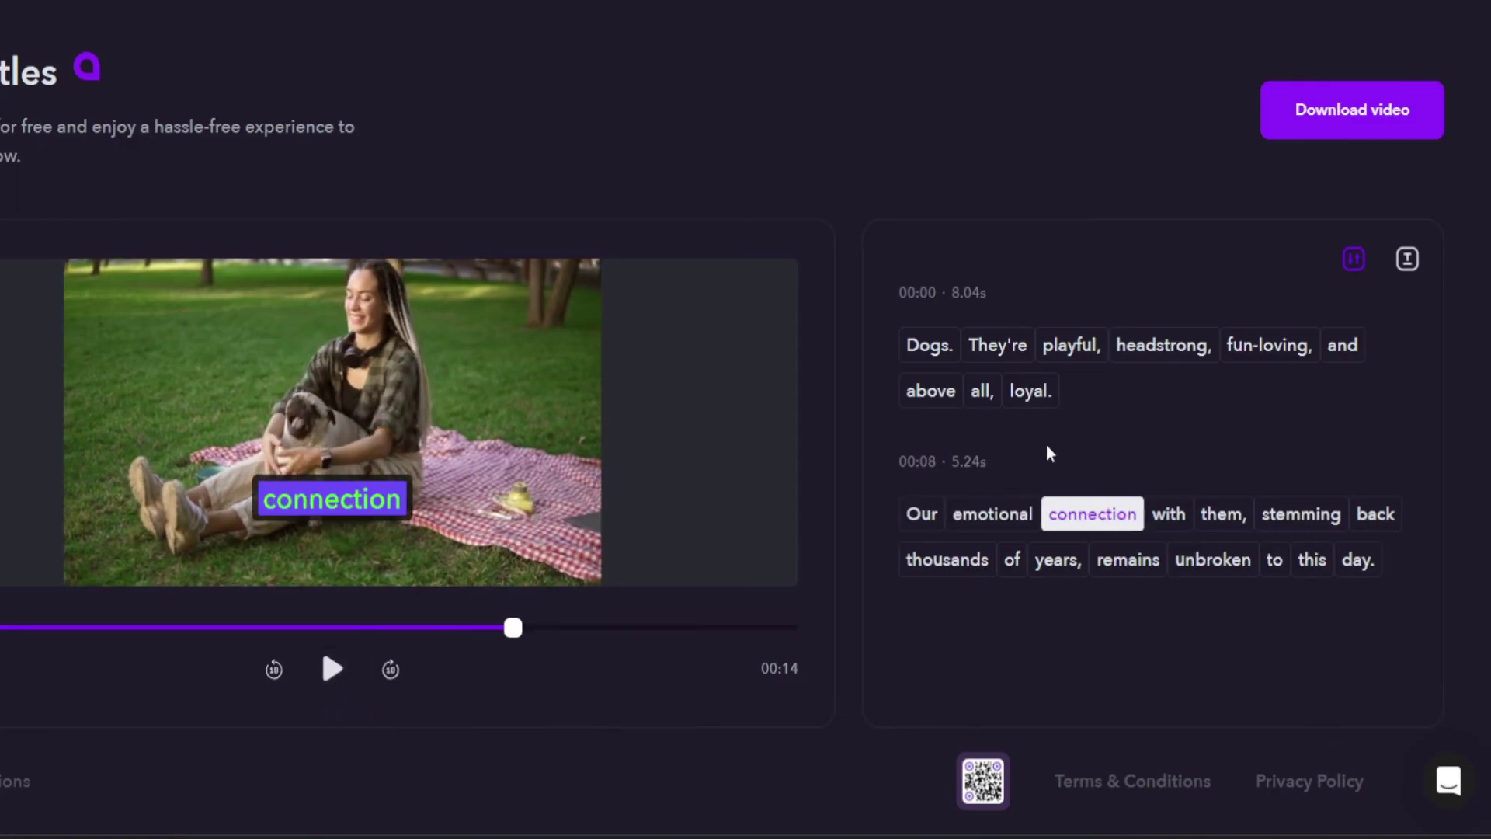
Start rendering the captioned dog clip as captions-dog.mp4 via Download video
left_click(1362, 133)
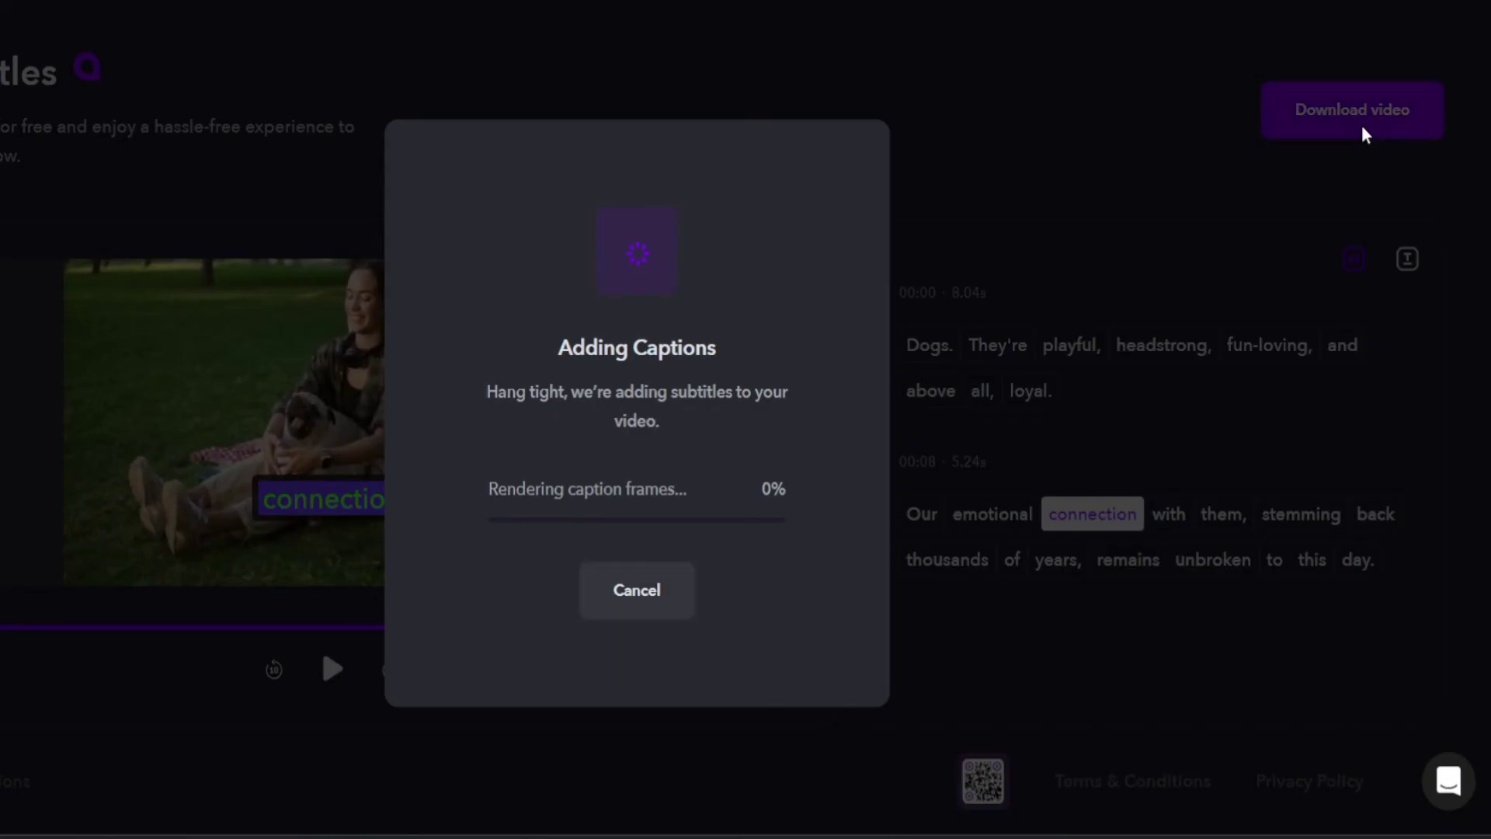